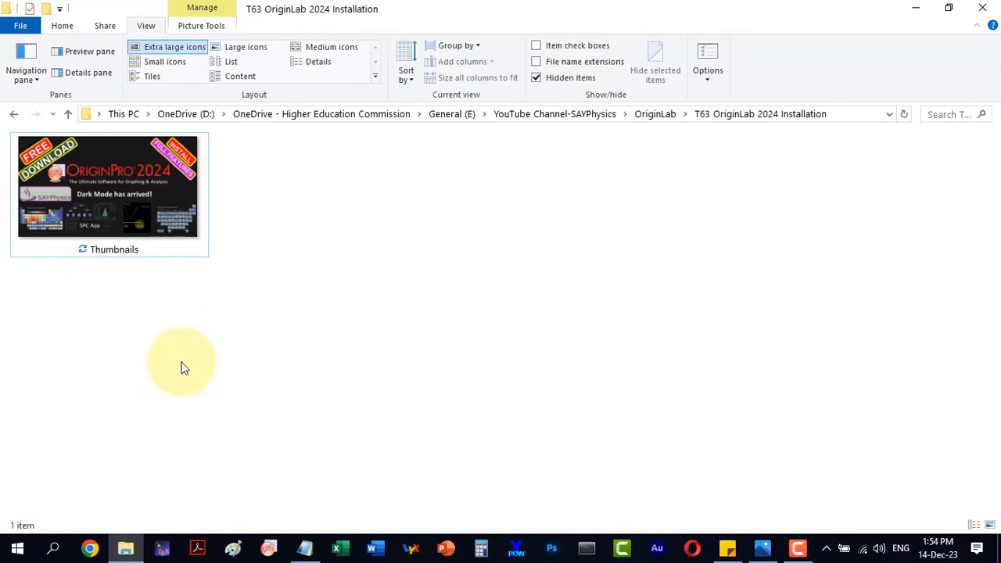
# - Open Chrome with a profile and search Google for 'originlab 2024'
pyautogui.click(90, 550)
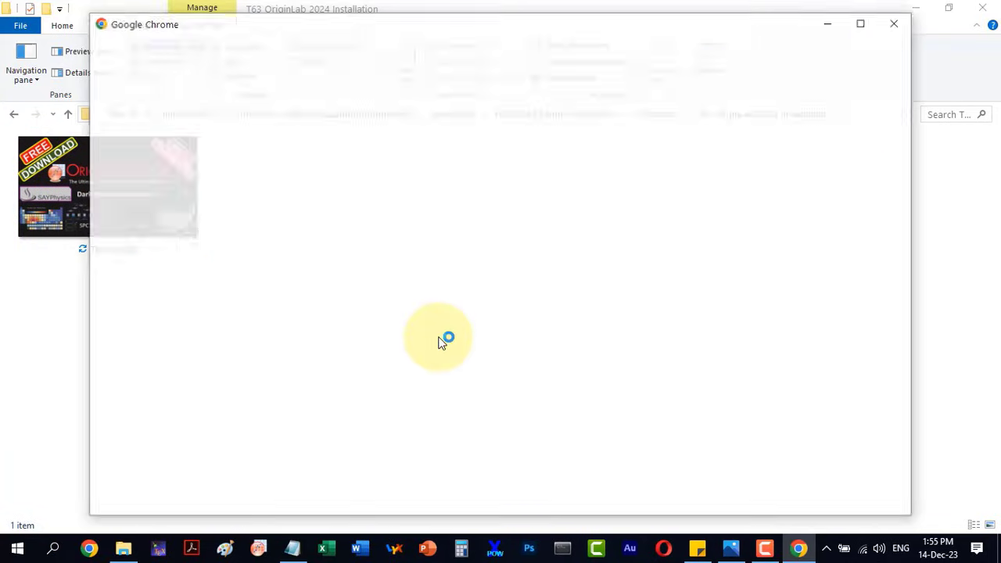
pyautogui.click(861, 23)
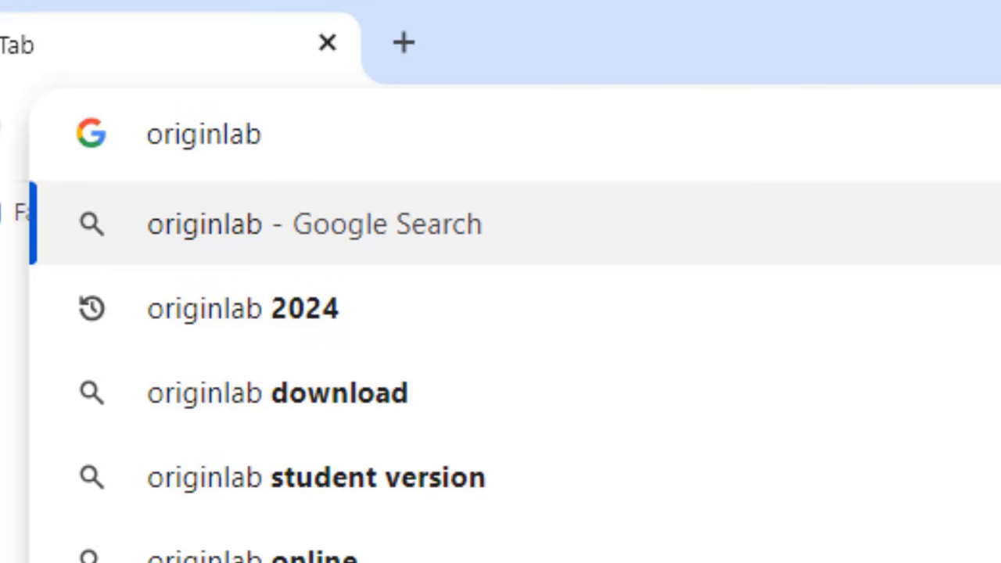
pyautogui.press('Down')
pyautogui.press('Return')
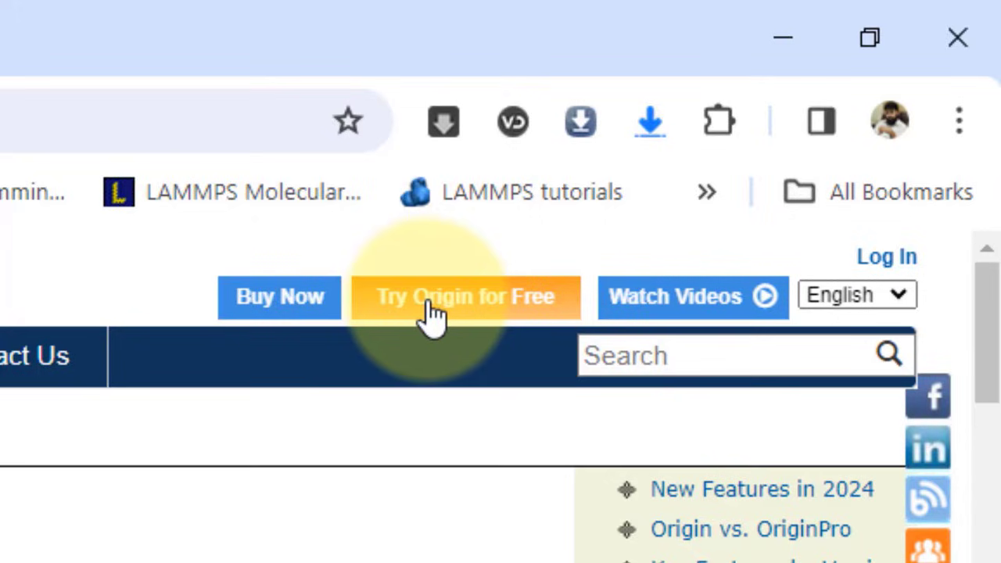
# - On the free trial page, answer 'I have NEVER used Origin' and 'Student', then continue
pyautogui.click(430, 309)
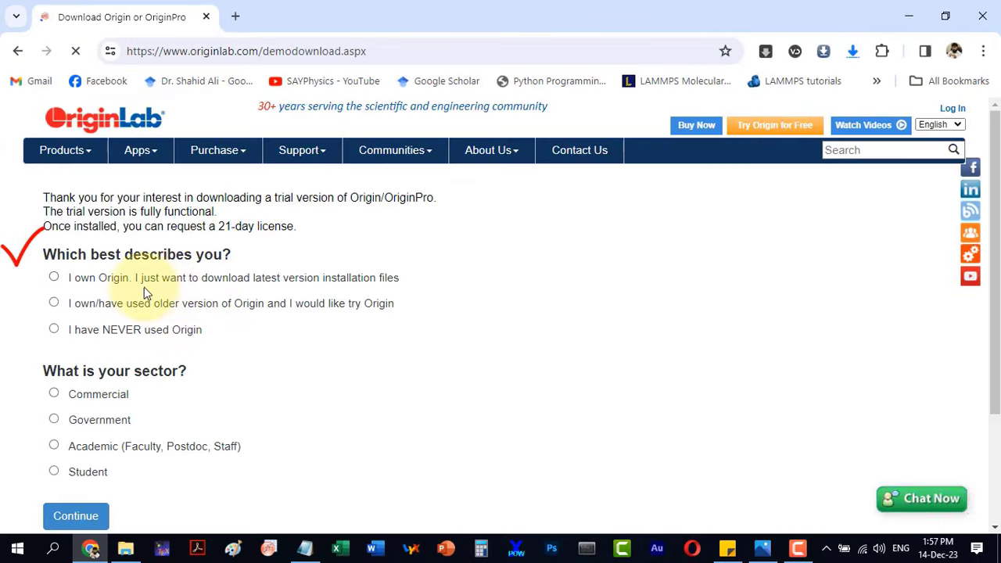
pyautogui.click(54, 329)
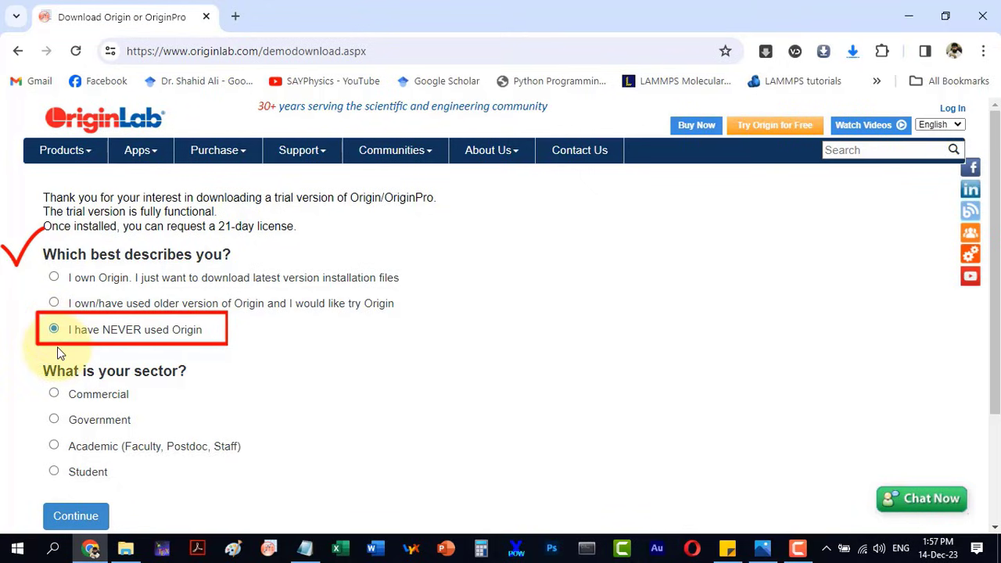
pyautogui.click(52, 473)
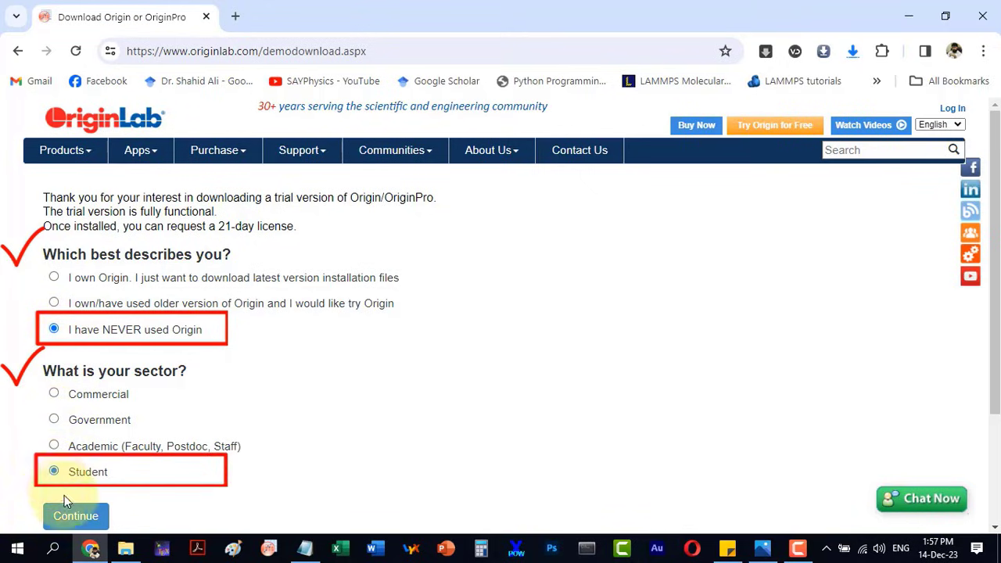
pyautogui.click(83, 518)
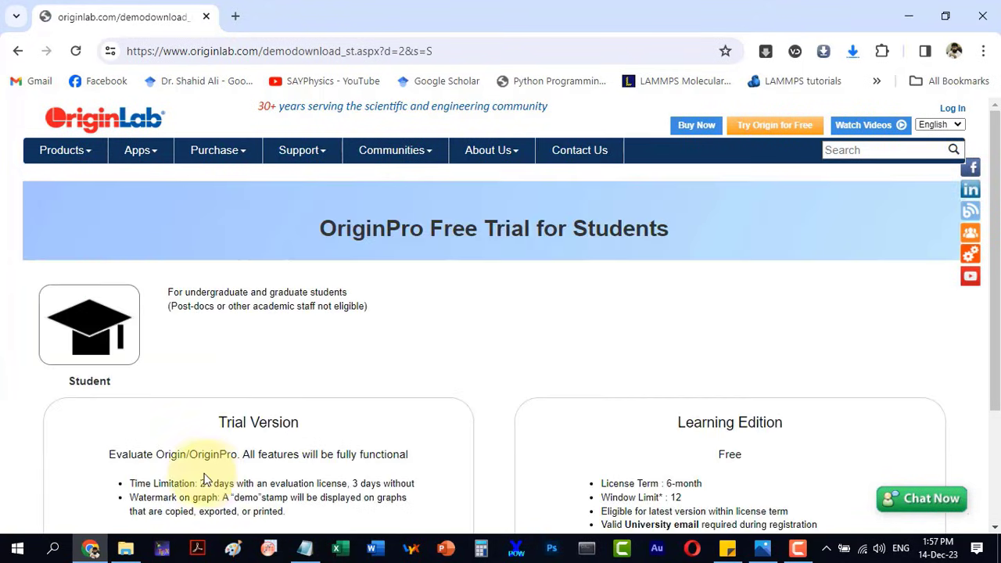
pyautogui.scroll(-2, 431, 373)
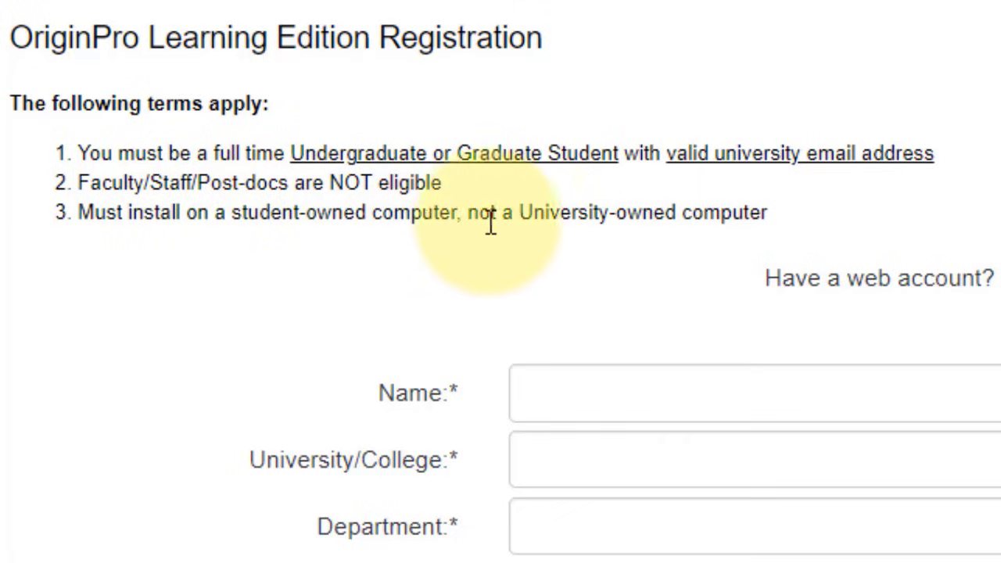
# - Enter name, University of Peshawar, Department of Physics, Materials Research Laboratory, and university e-mail twice
pyautogui.scroll(-2, 732, 232)
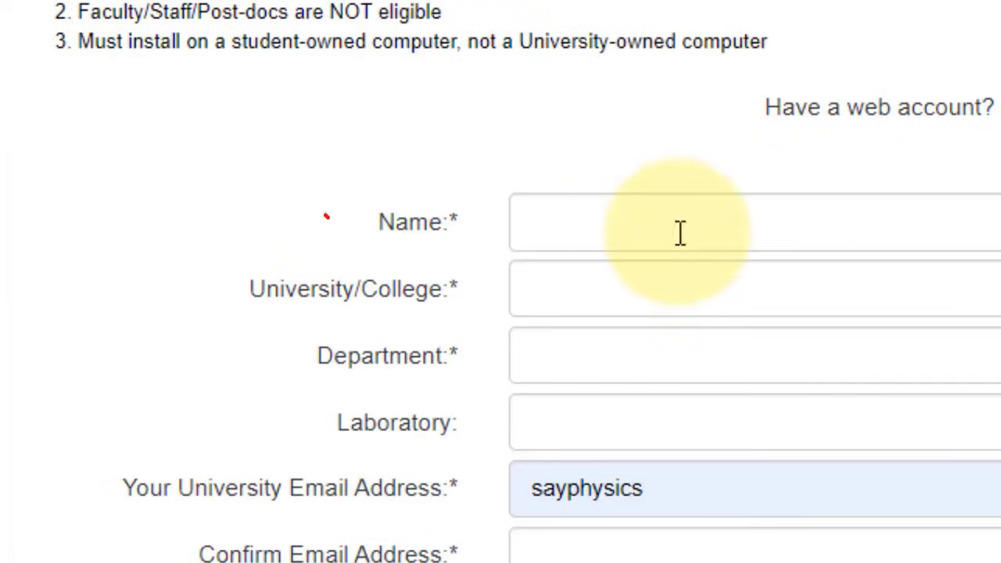
pyautogui.click(635, 217)
pyautogui.click(597, 289)
pyautogui.write('University o')
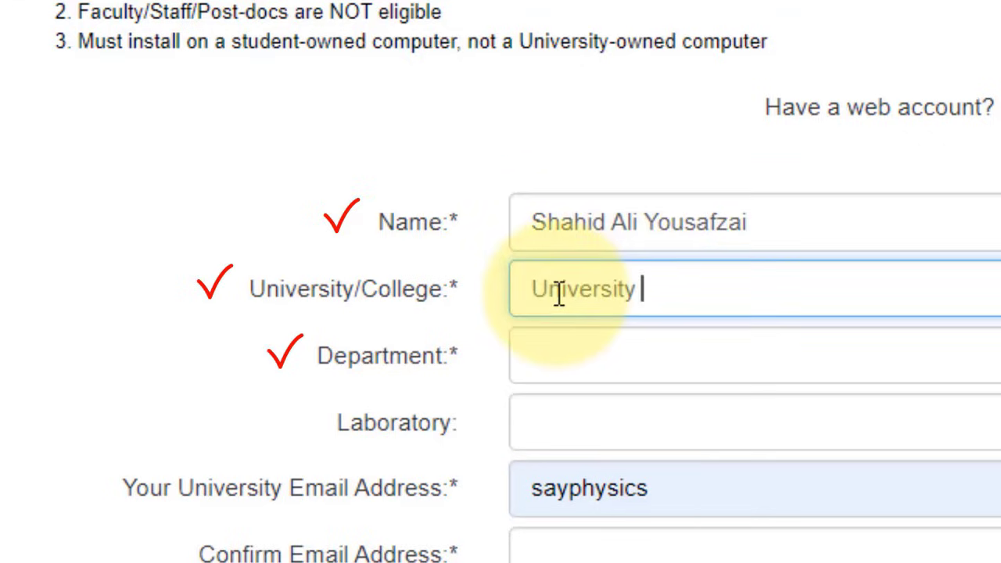
pyautogui.write('f Peshawar')
pyautogui.press('Tab')
pyautogui.write('Department of Physics')
pyautogui.press('Tab')
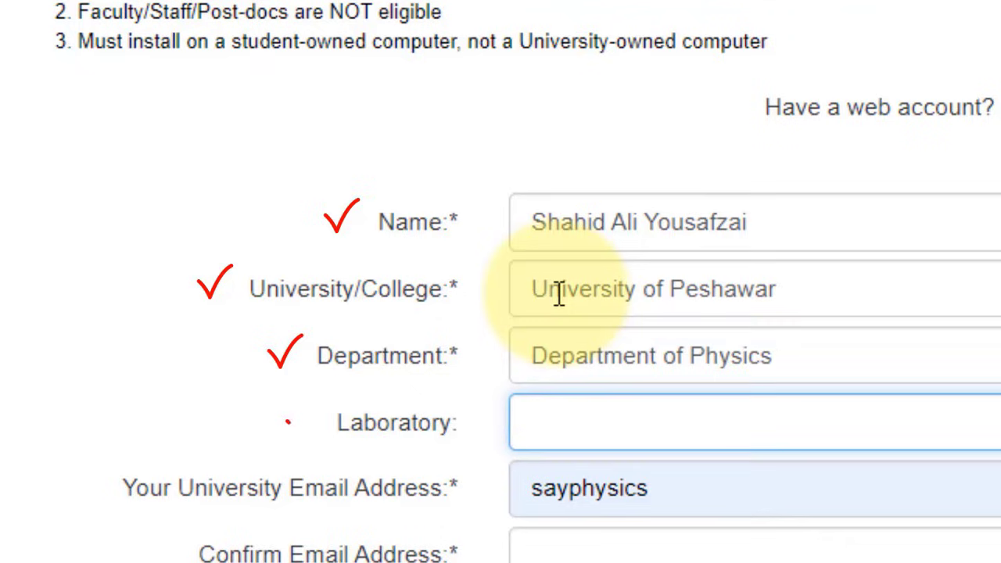
pyautogui.write('Materials Research Laboratory')
pyautogui.press('Tab')
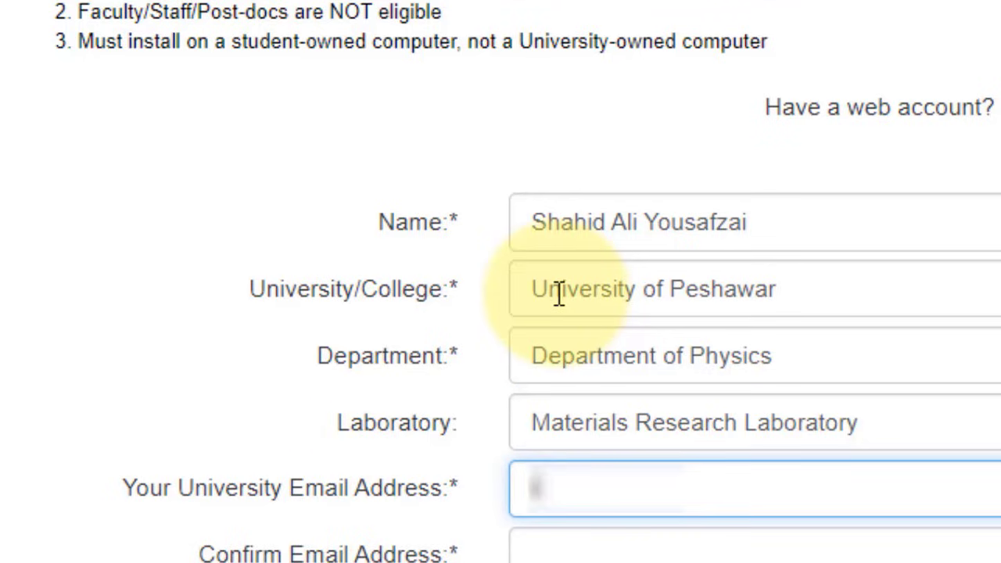
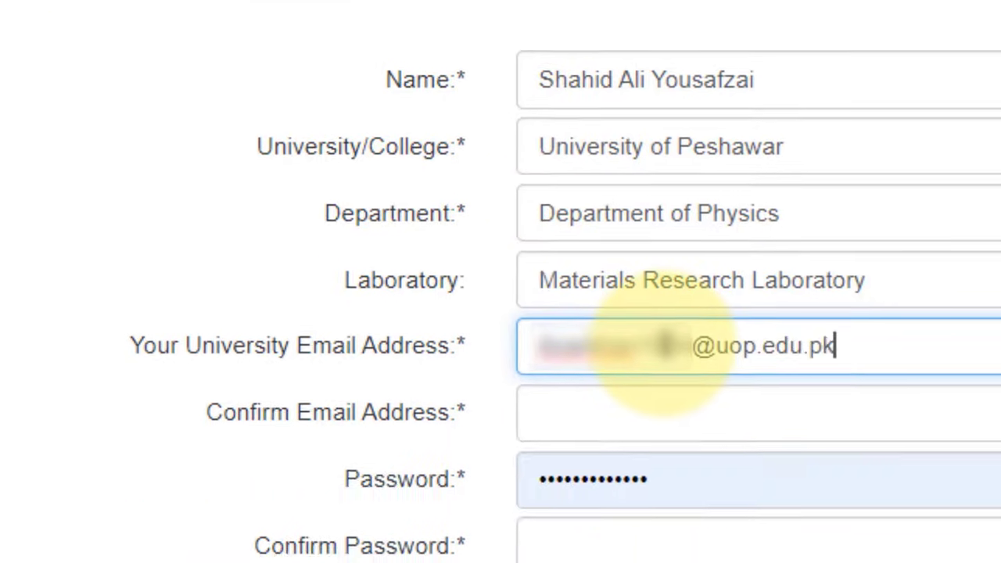
pyautogui.press('Tab')
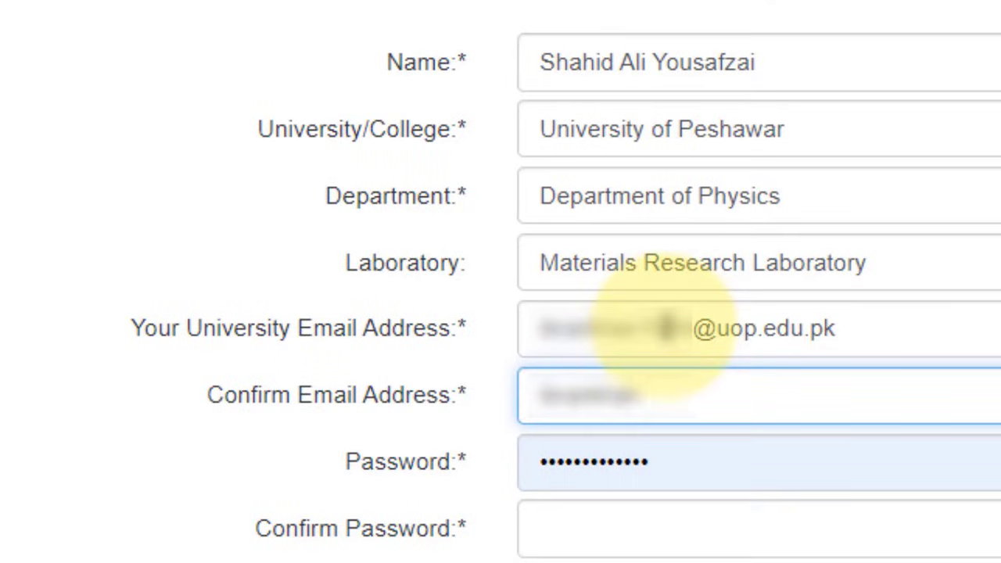
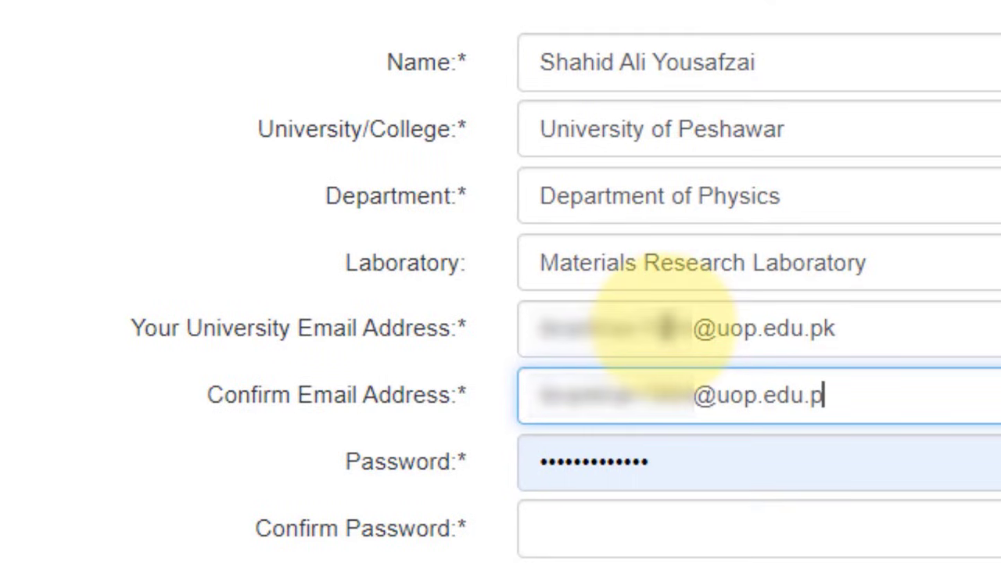
# - Enter and confirm the account password, give reason 'To plot and analyze graphs', and accept terms
pyautogui.press('Tab')
pyautogui.press('BackSpace')
pyautogui.scroll(-4, 523, 322)
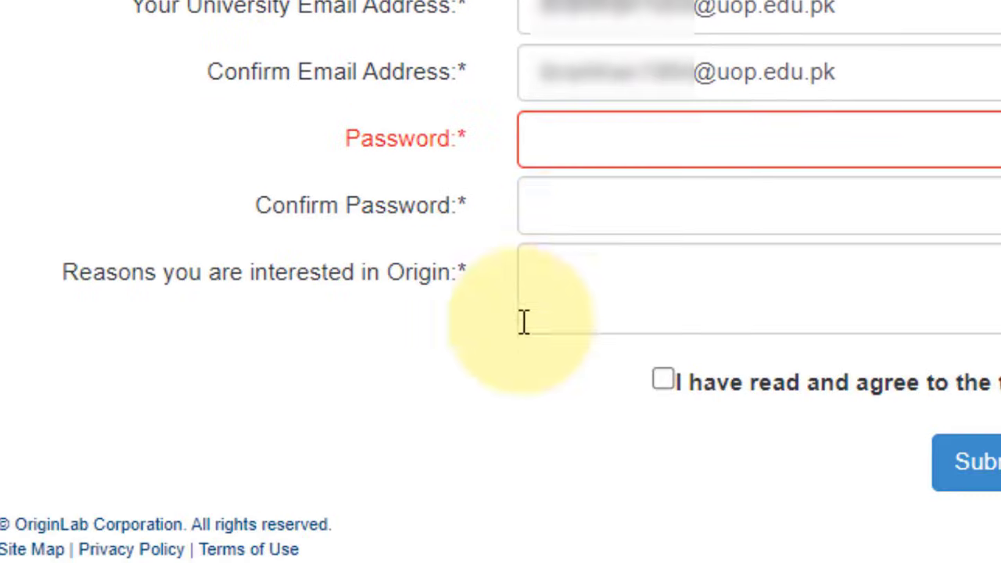
pyautogui.press('Tab')
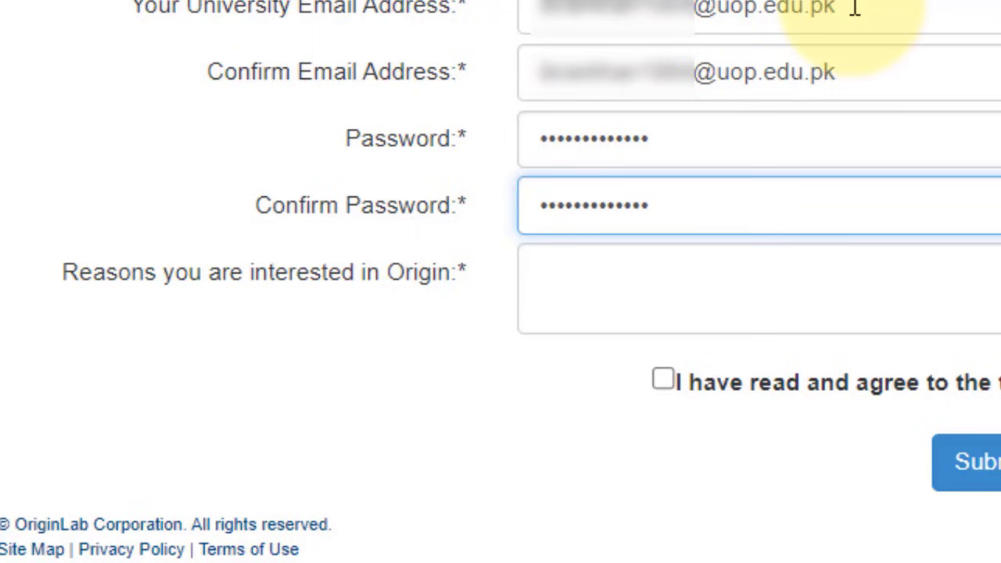
pyautogui.press('Tab')
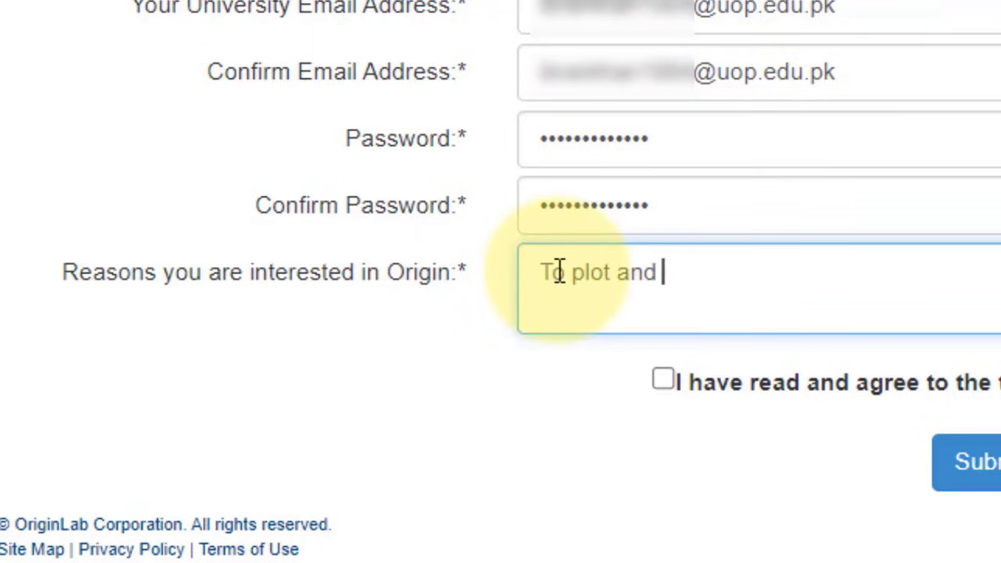
pyautogui.click(631, 446)
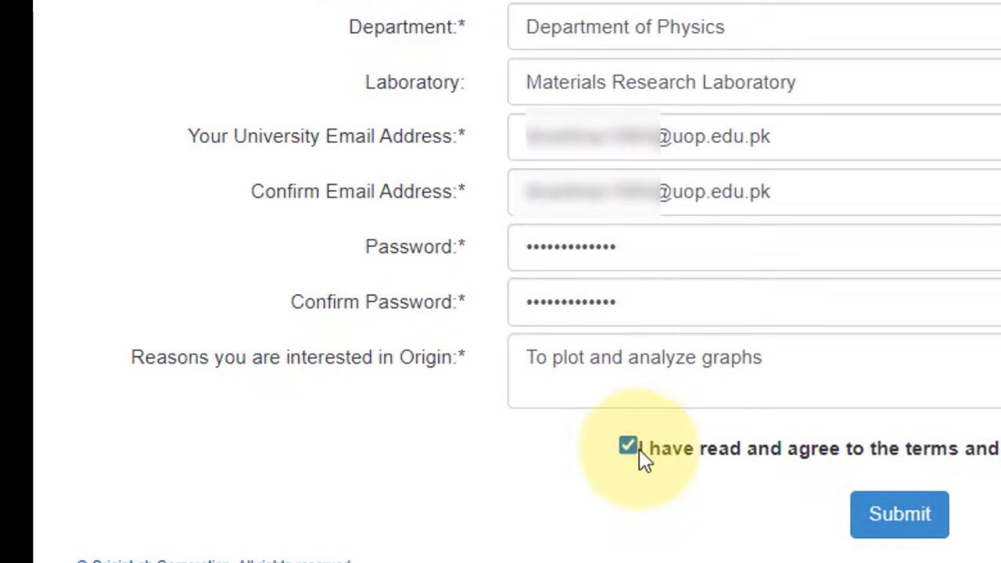
# - Submit the registration form and request the Origin 2024 installer download
pyautogui.click(898, 515)
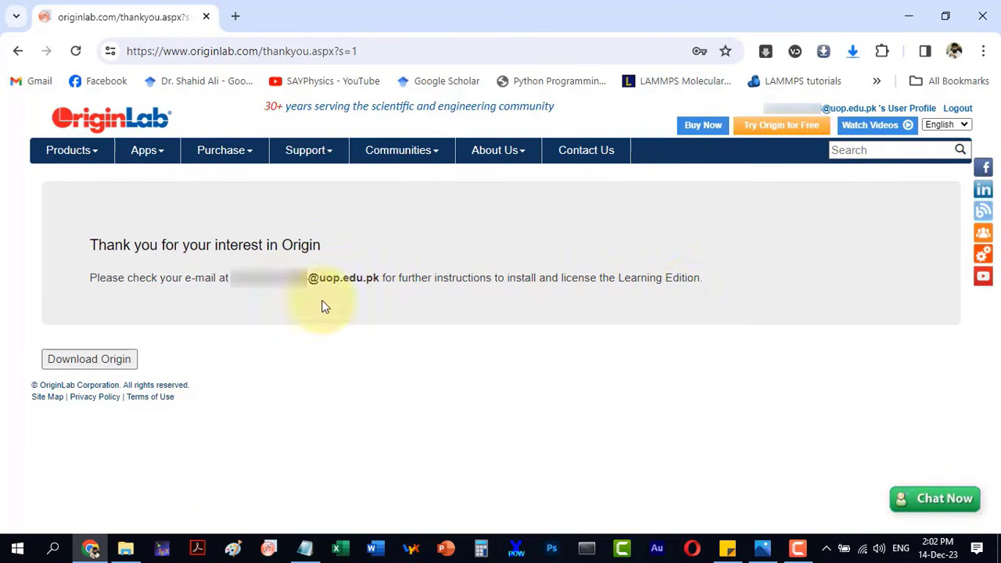
pyautogui.click(119, 364)
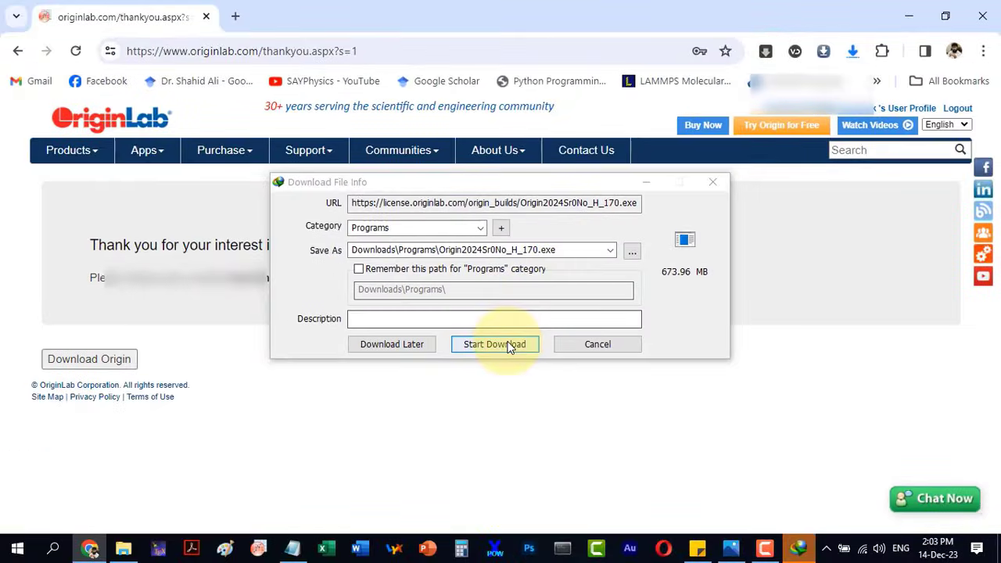
# - Start the IDM download of the Origin 2024 installer and move the progress window aside
pyautogui.click(509, 346)
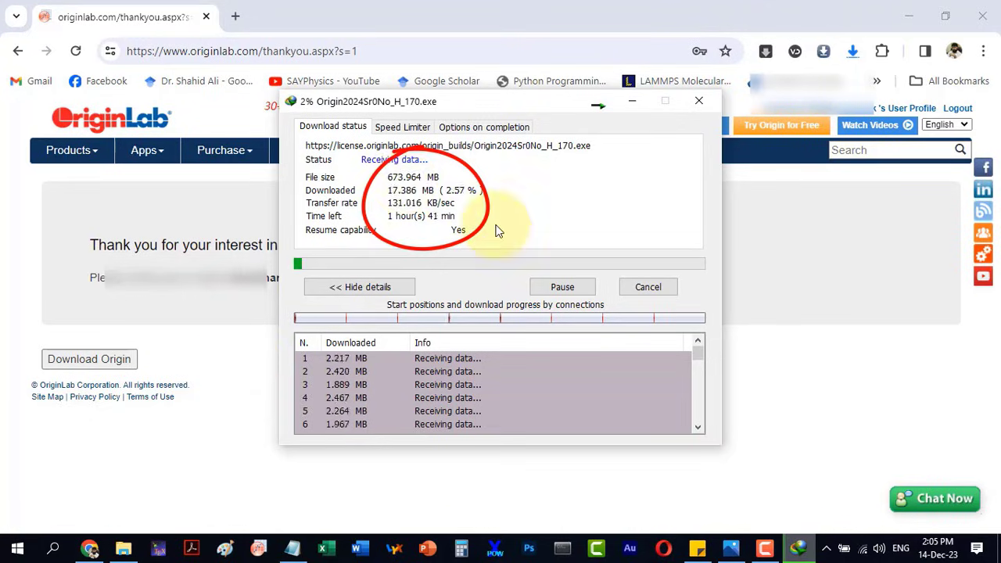
pyautogui.moveTo(498, 112); pyautogui.dragTo(450, 122)
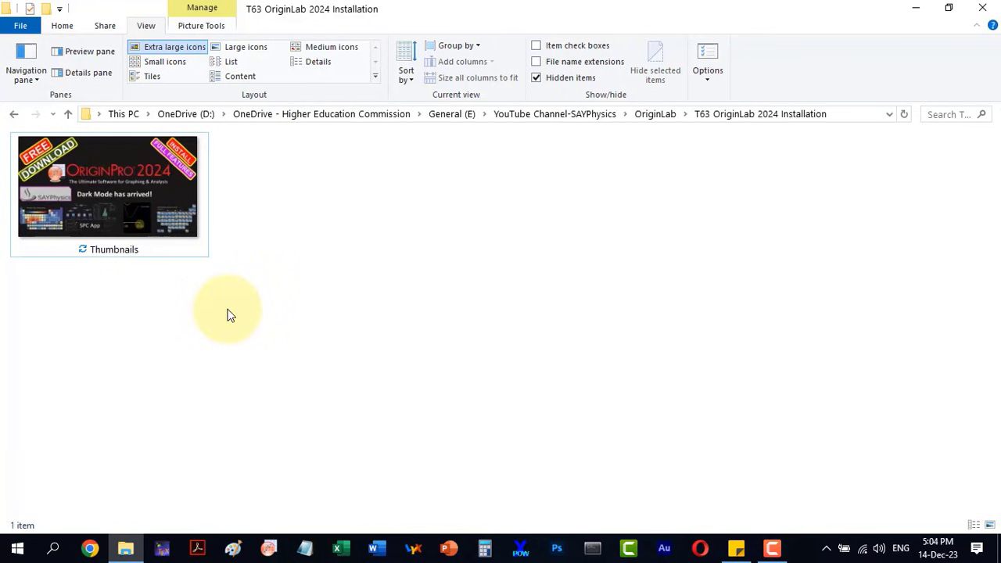
# - Switch to the Programs downloads folder and select the Origin2024 installer file
pyautogui.click(133, 550)
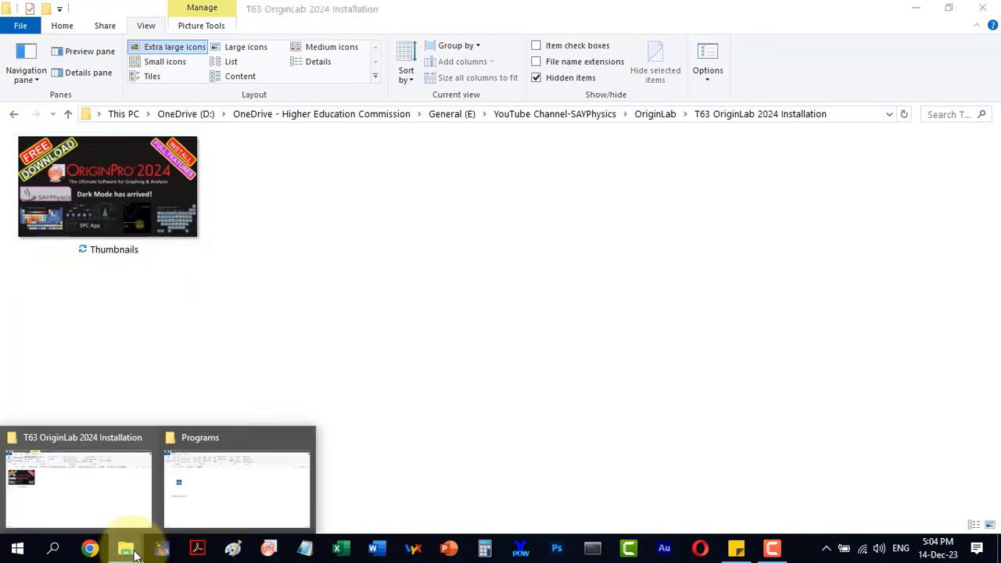
pyautogui.click(212, 469)
pyautogui.click(126, 295)
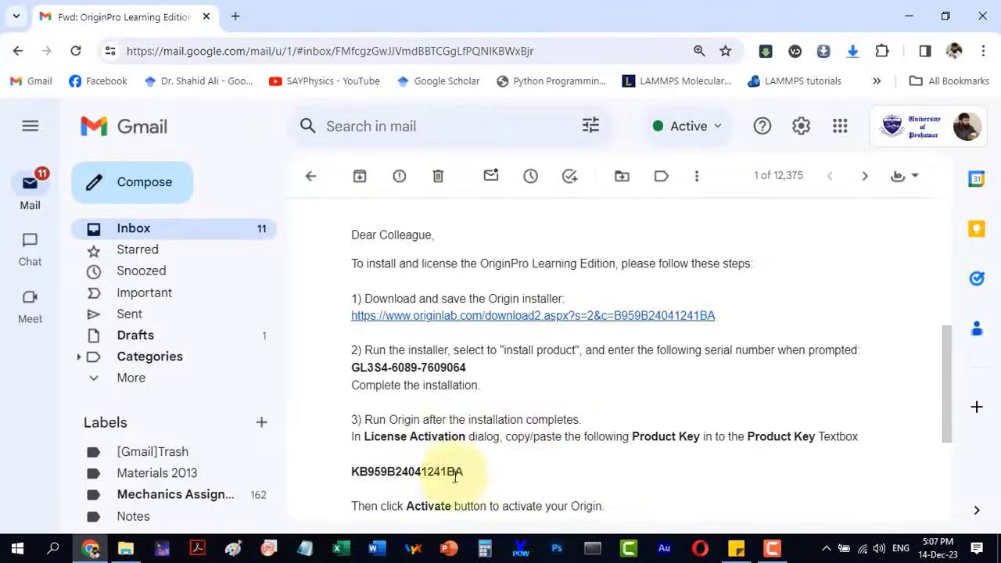
# - Return to the Programs folder and select the downloaded Origin installer
pyautogui.click(125, 550)
pyautogui.click(93, 223)
# - Run the installer as administrator, accept the licence agreement, and keep 'Install Product'
pyautogui.rightClick(93, 222)
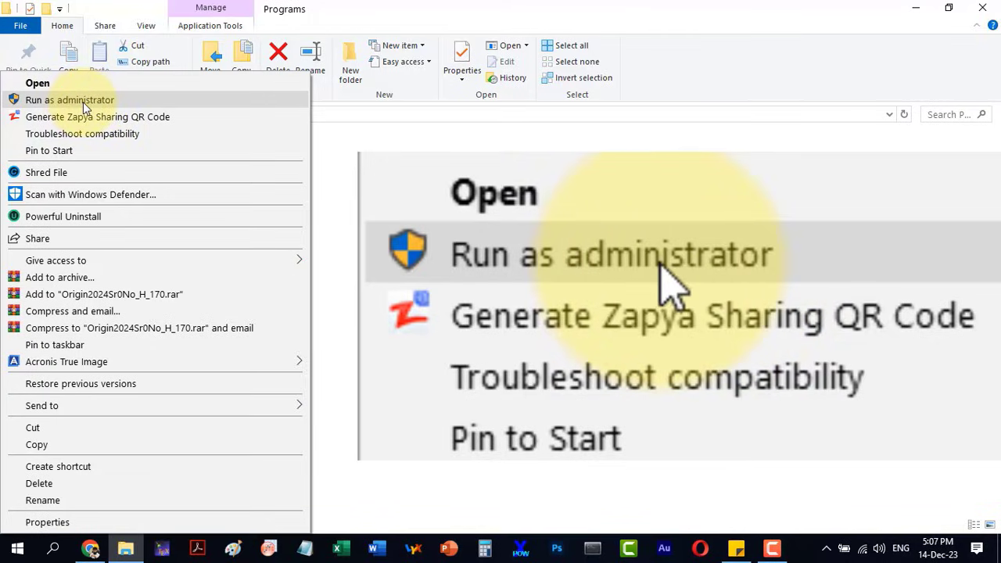
pyautogui.click(83, 102)
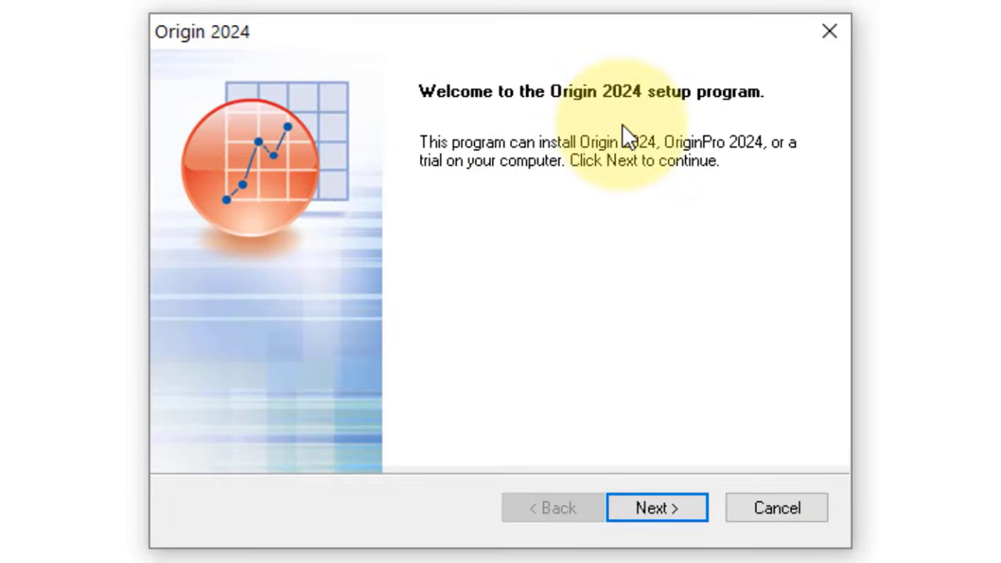
pyautogui.click(641, 507)
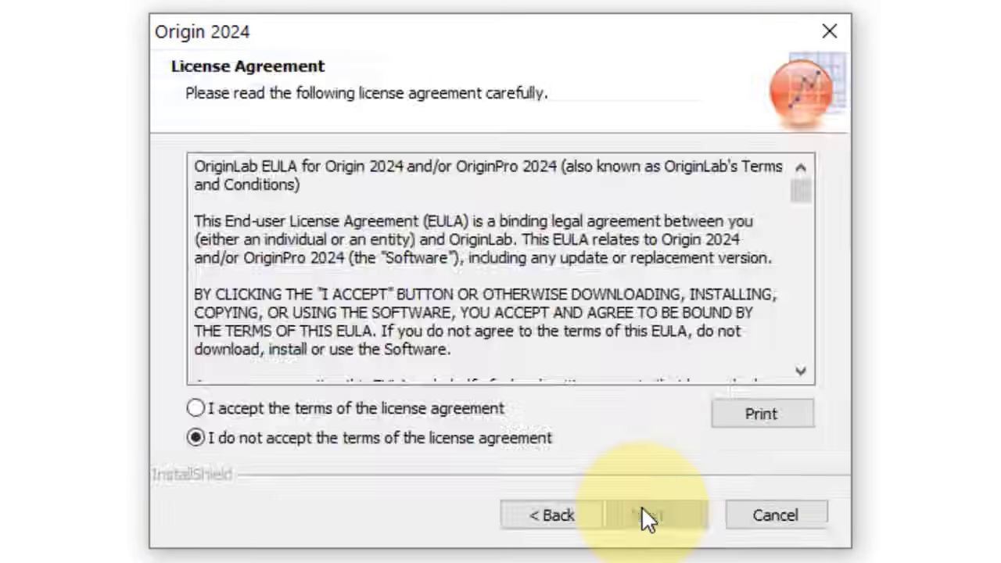
pyautogui.click(298, 413)
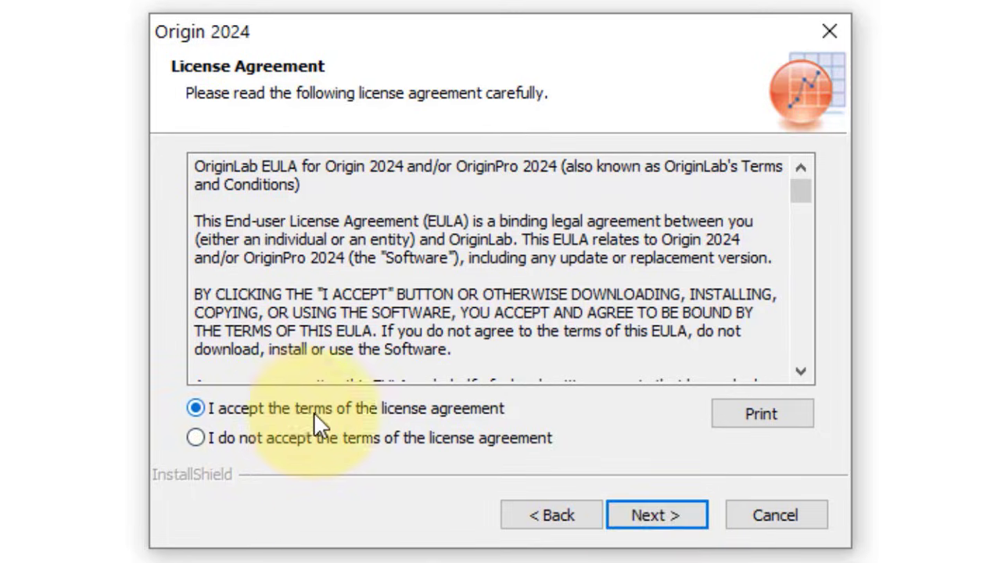
pyautogui.click(655, 516)
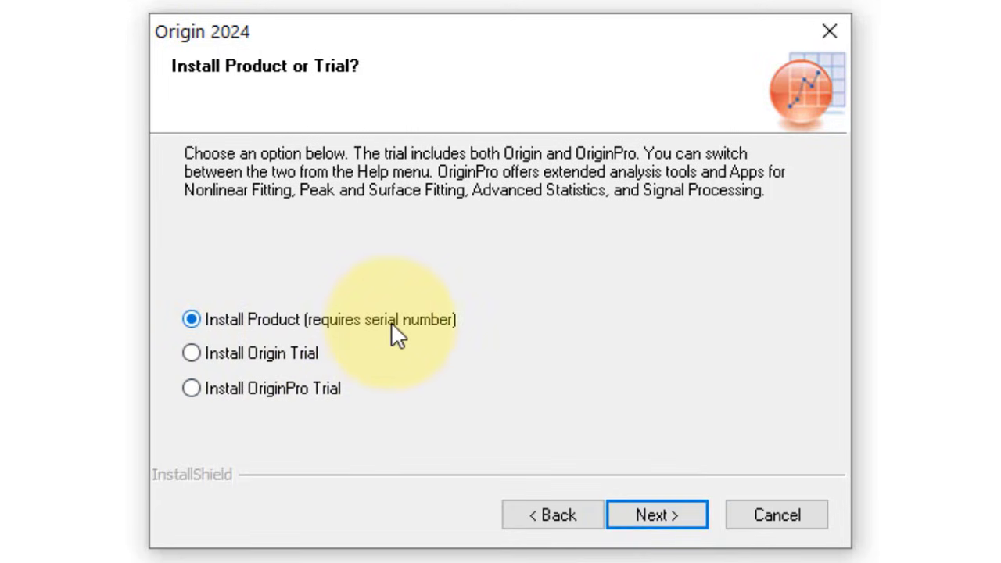
# - Enter user and company names, paste the serial number copied from the Gmail message, and submit
pyautogui.click(638, 512)
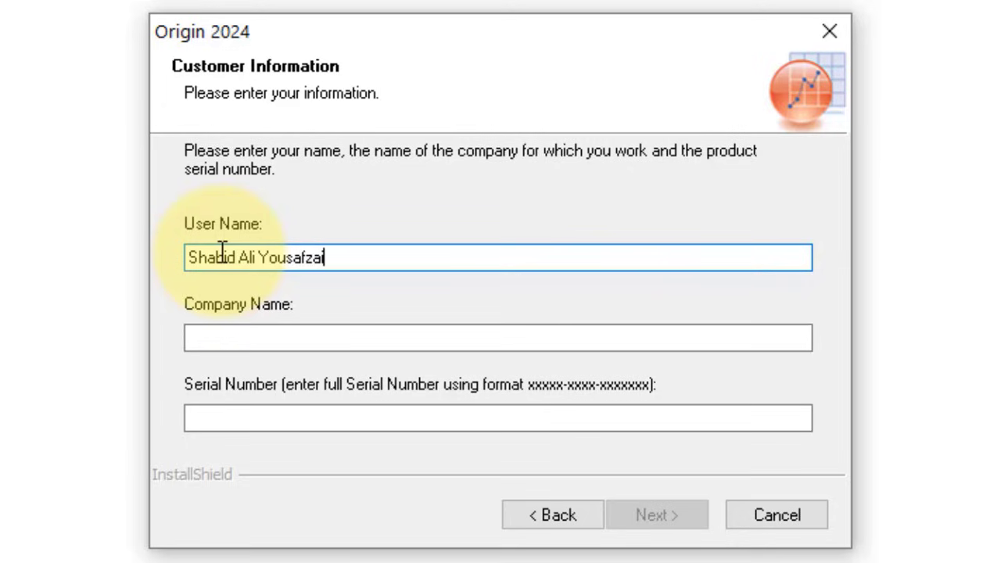
pyautogui.press('Tab')
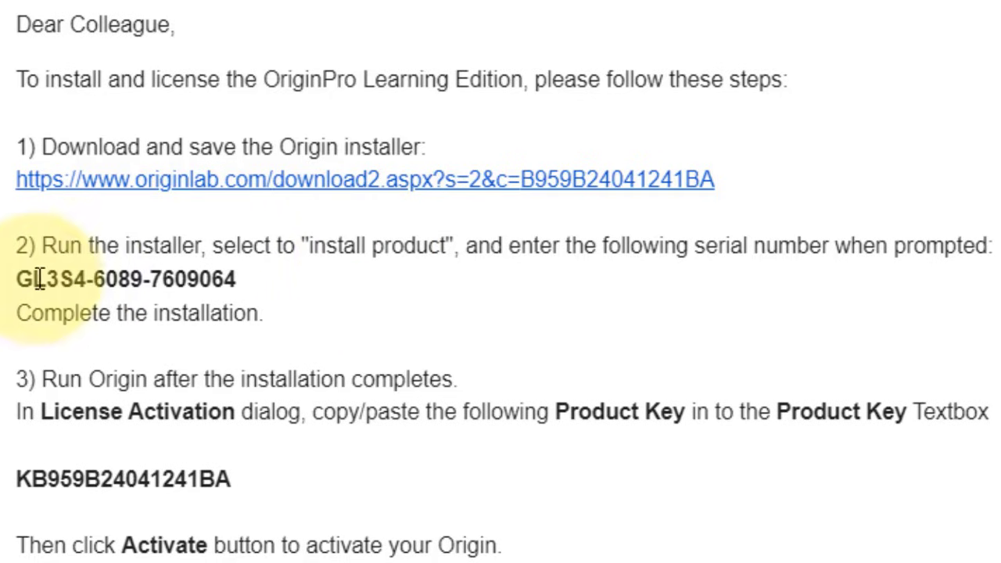
pyautogui.moveTo(16, 284); pyautogui.dragTo(235, 273)
pyautogui.hotkey('ctrl', 'c')
pyautogui.rightClick(209, 274)
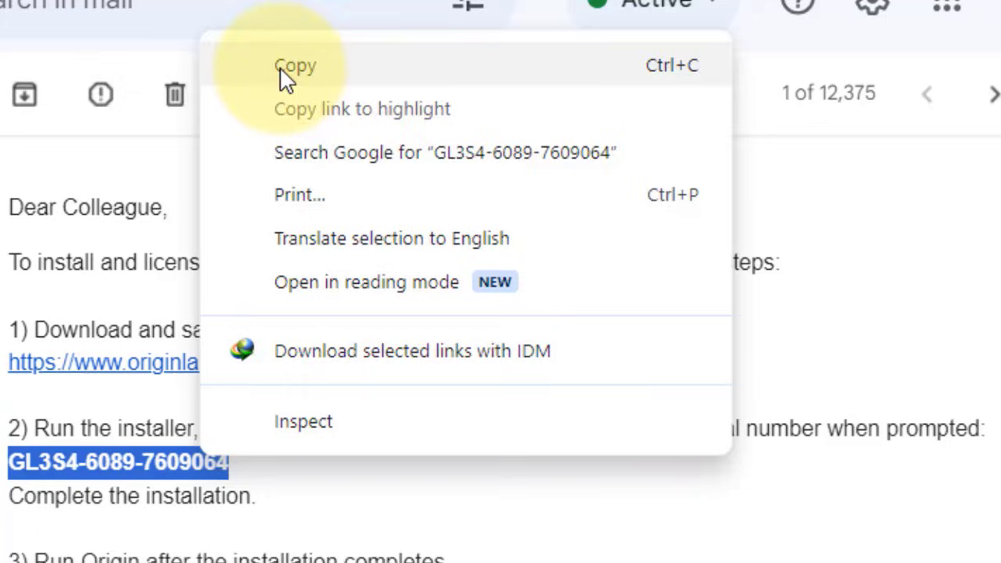
pyautogui.click(283, 79)
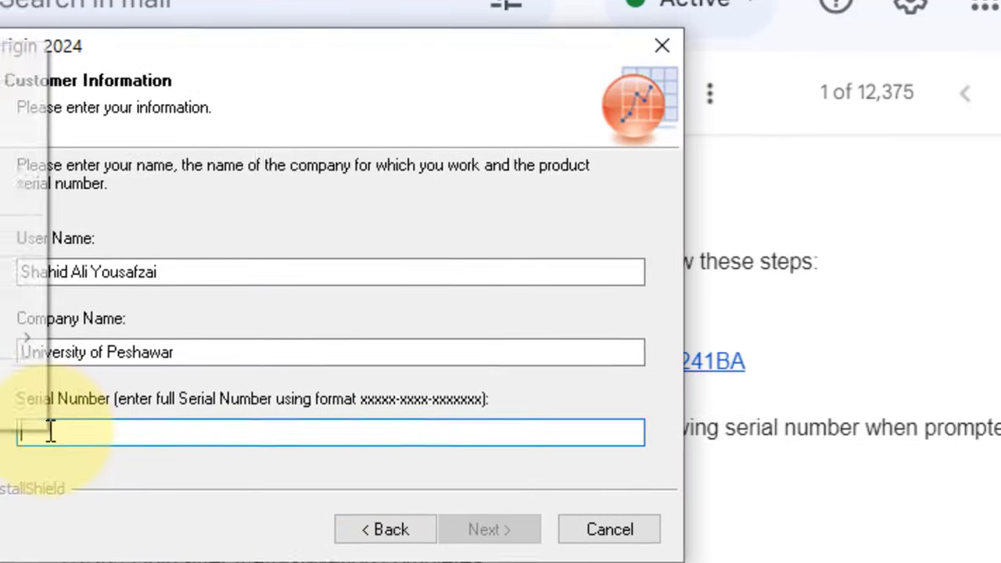
pyautogui.rightClick(44, 422)
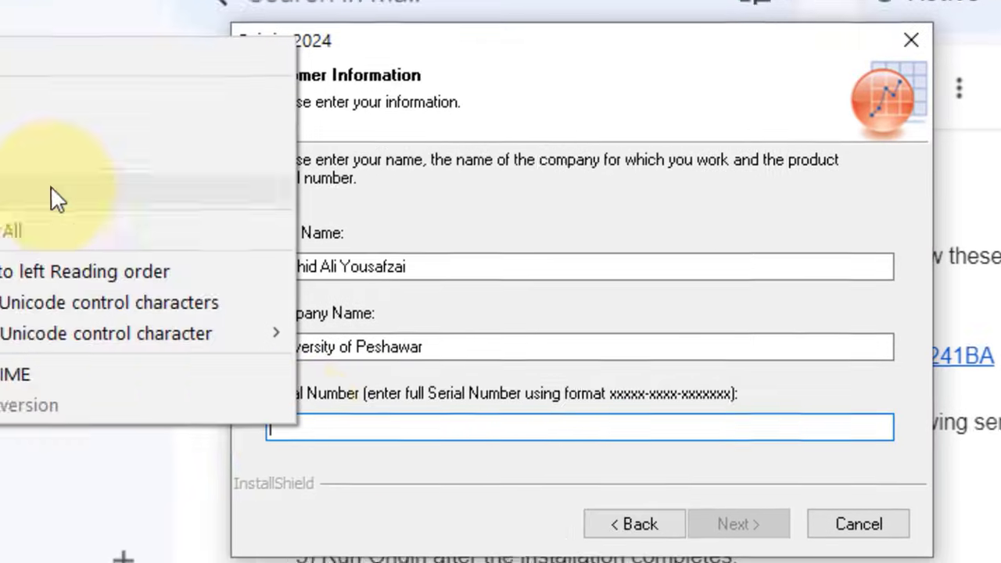
pyautogui.click(60, 183)
pyautogui.click(800, 522)
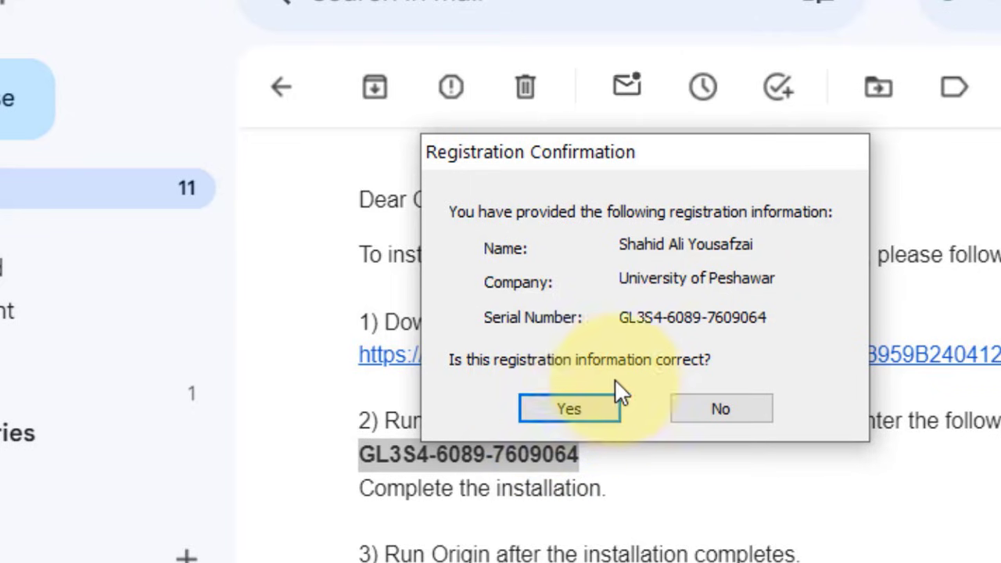
# - Answer Yes to the Registration Confirmation and the Learning Edition personal-use dialog
pyautogui.click(563, 409)
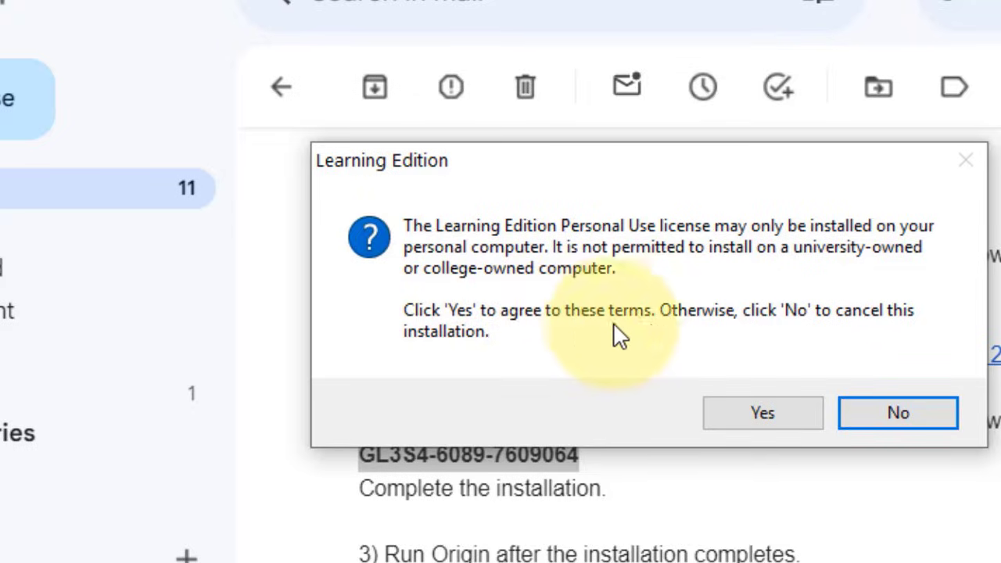
pyautogui.click(761, 412)
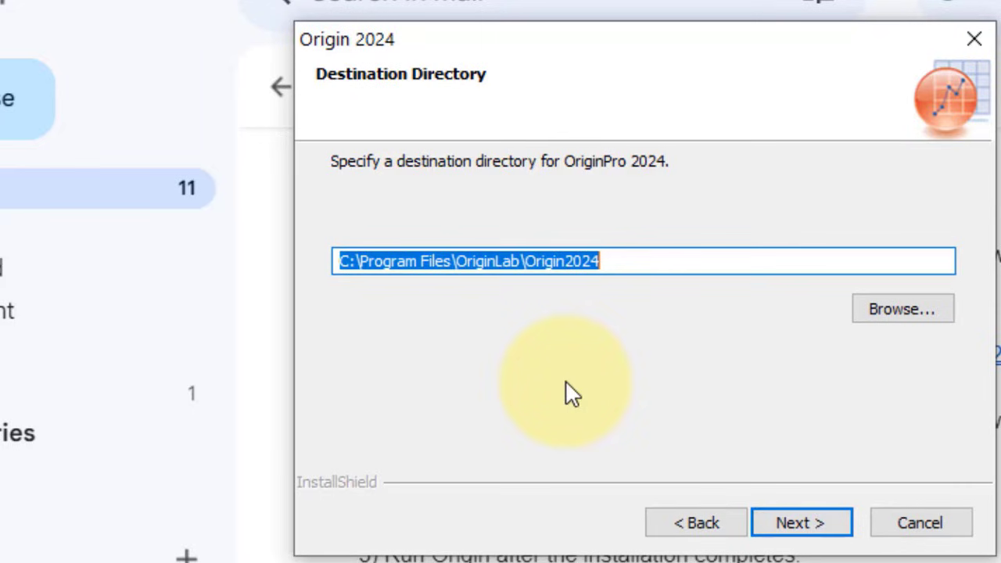
# - Accept C:\Program Files\OriginLab\Origin2024 as the destination and let setup create that folder
pyautogui.click(811, 523)
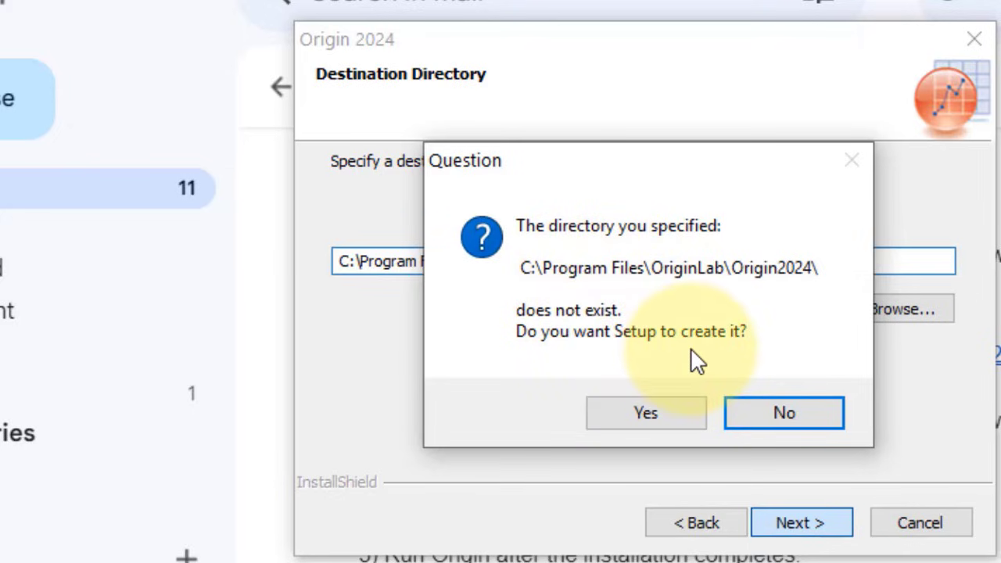
pyautogui.click(649, 413)
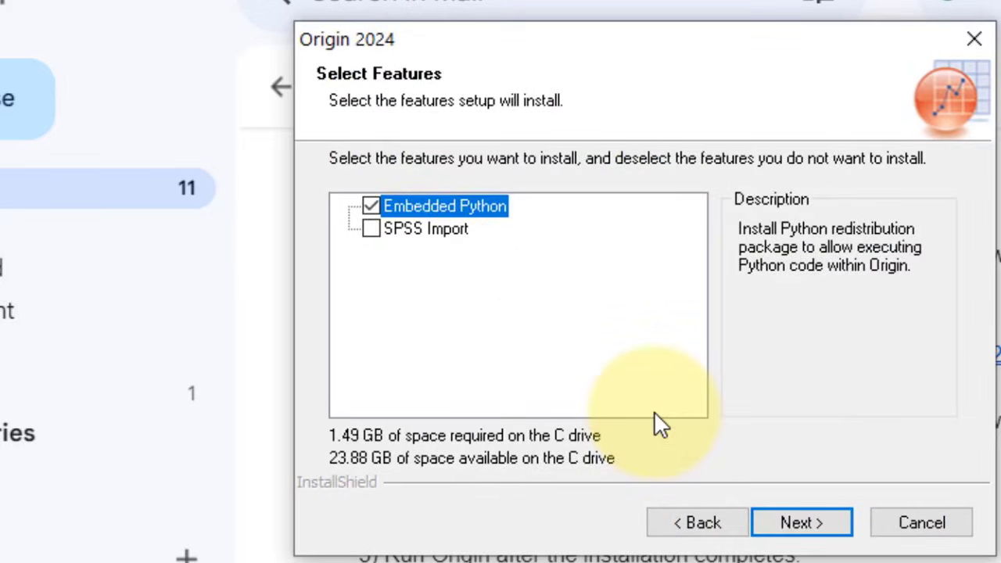
# - Add SPSS Import, install for all users in the OriginLab Origin 2024 program folder, and begin copying
pyautogui.click(371, 229)
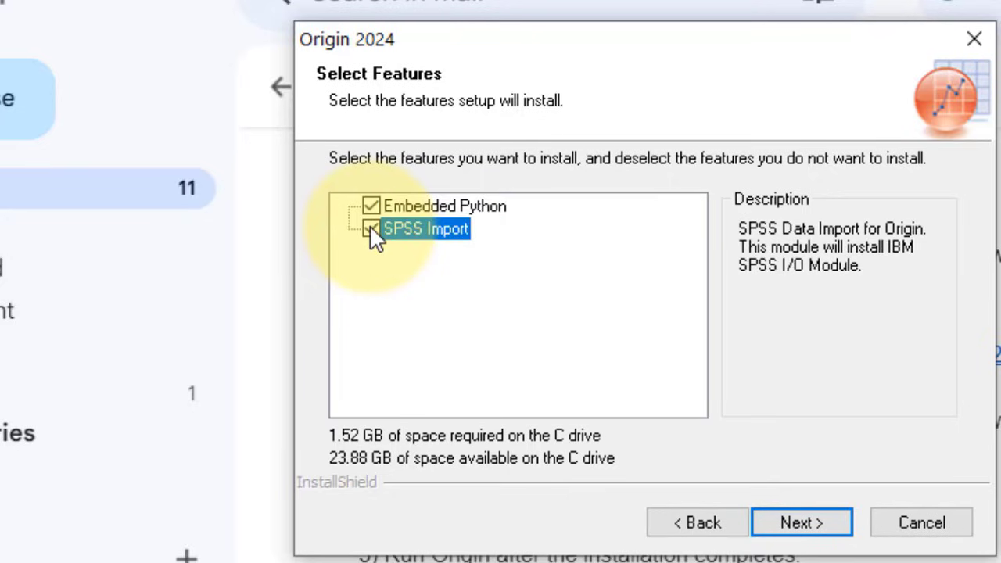
pyautogui.click(795, 518)
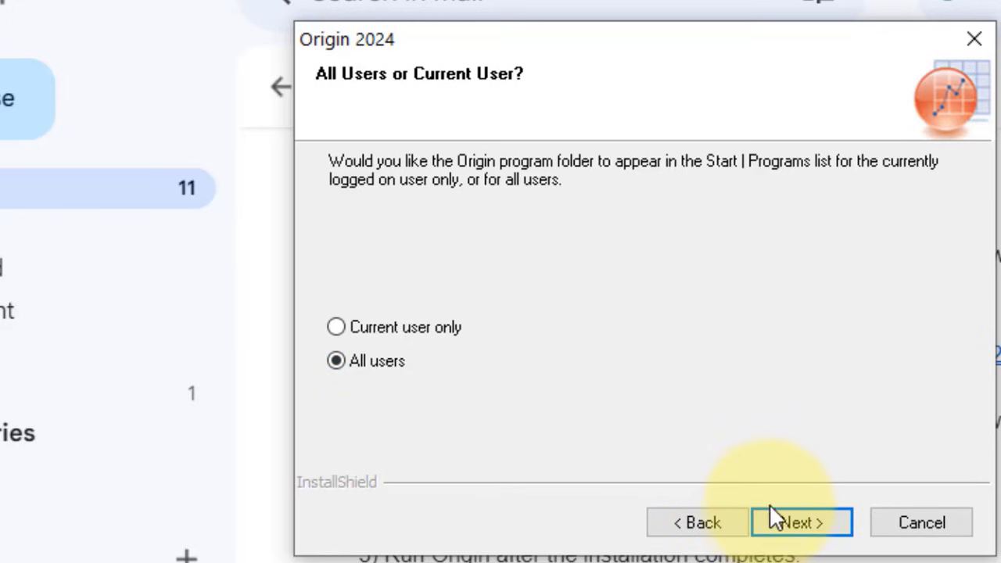
pyautogui.click(803, 535)
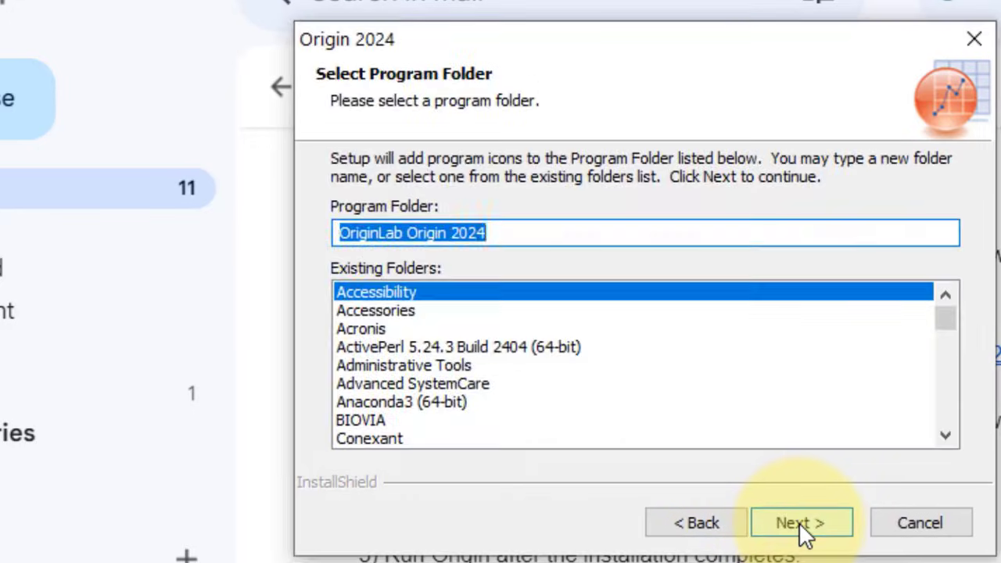
pyautogui.click(803, 534)
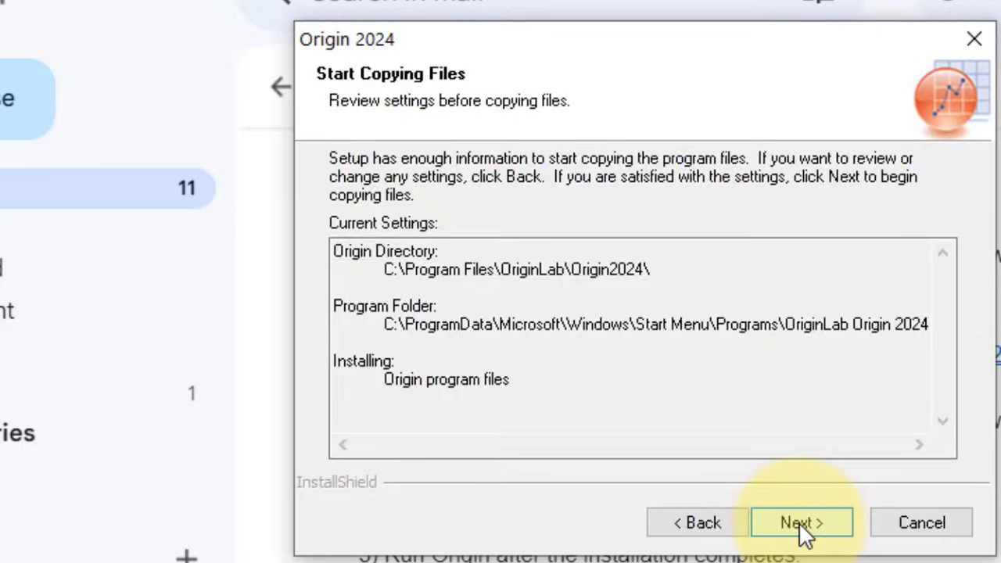
pyautogui.click(802, 532)
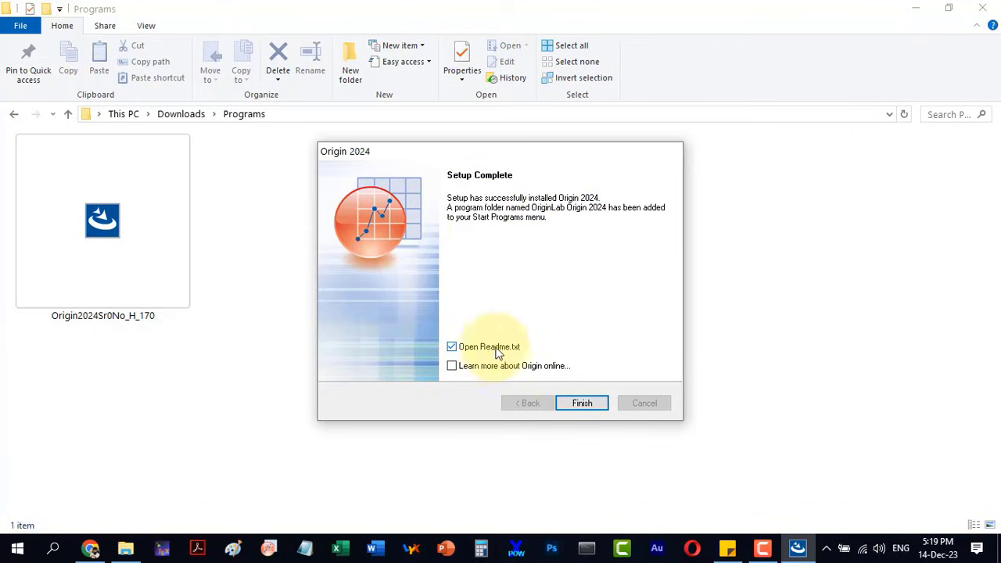
# - Untick 'Open Readme.txt' on the Setup Complete page after installation finishes
pyautogui.click(452, 347)
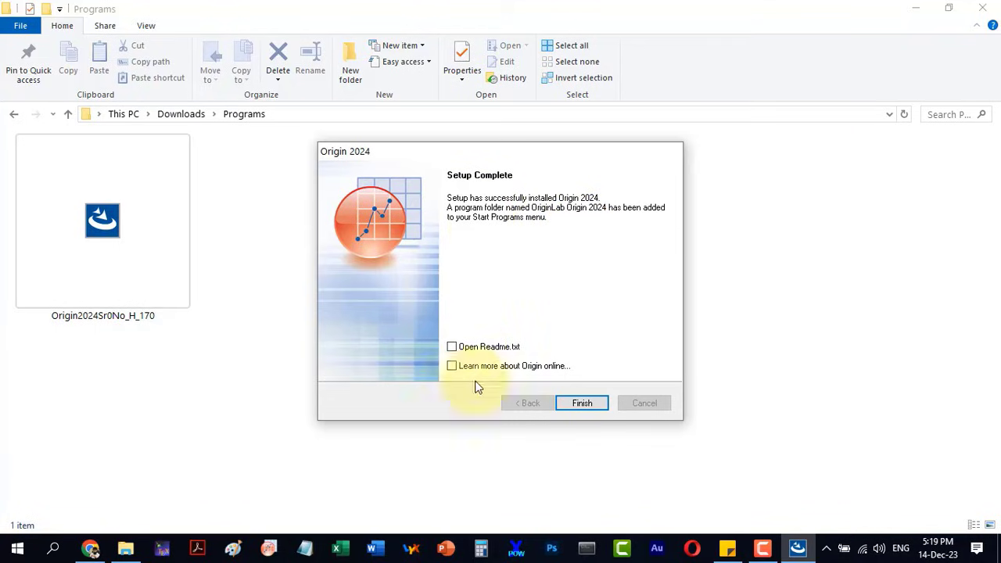
# - Finish setup, run Origin 2024 as administrator from its Start Menu folder, then return to Gmail
pyautogui.click(588, 407)
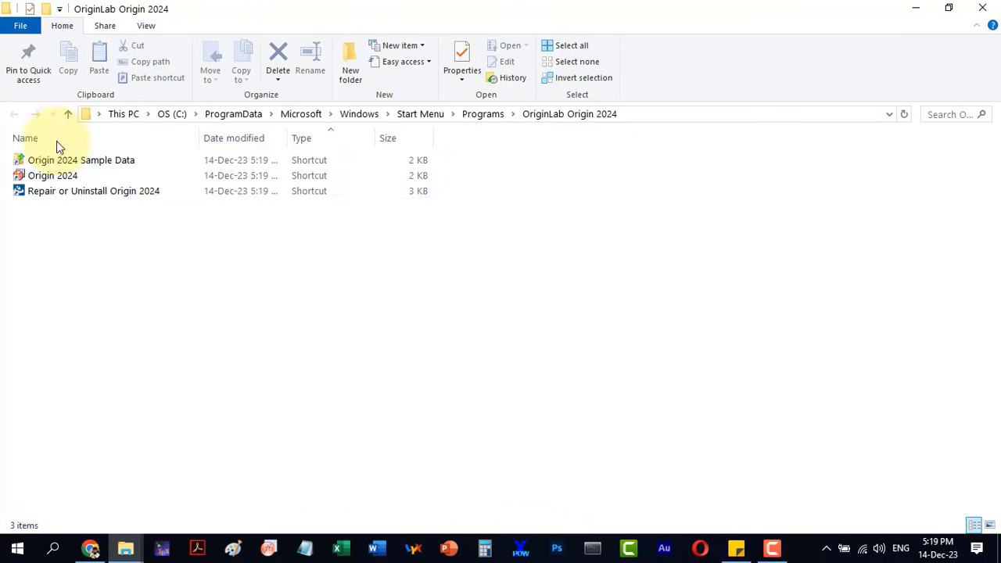
pyautogui.keyDown('ctrl'); pyautogui.scroll(4, 80, 234); pyautogui.keyUp('ctrl')
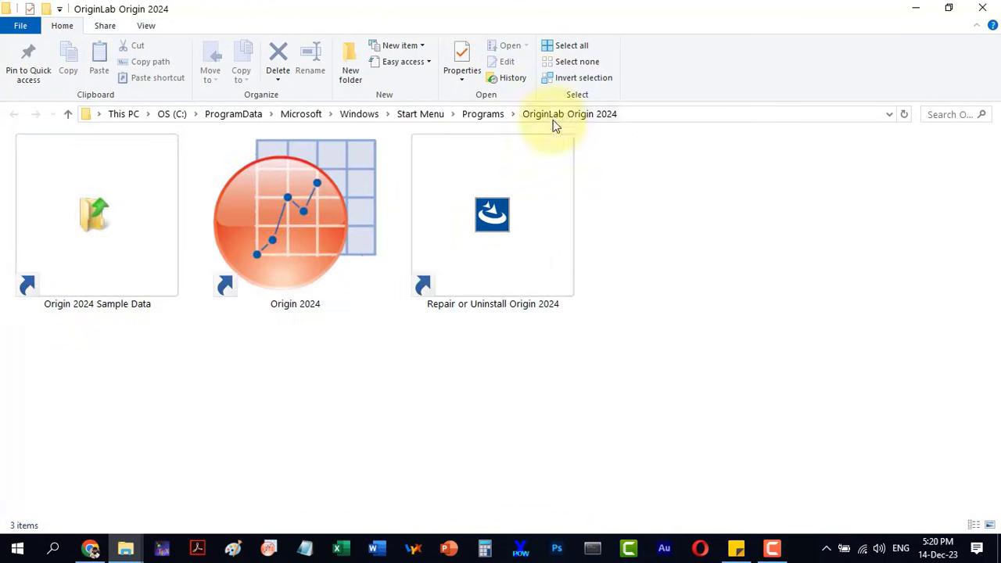
pyautogui.click(311, 221)
pyautogui.rightClick(311, 220)
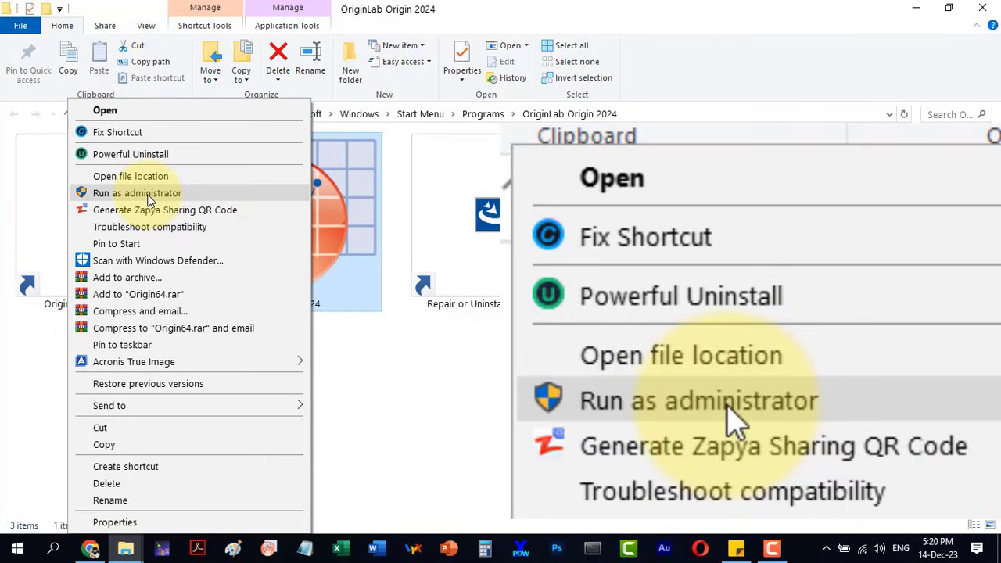
pyautogui.click(149, 196)
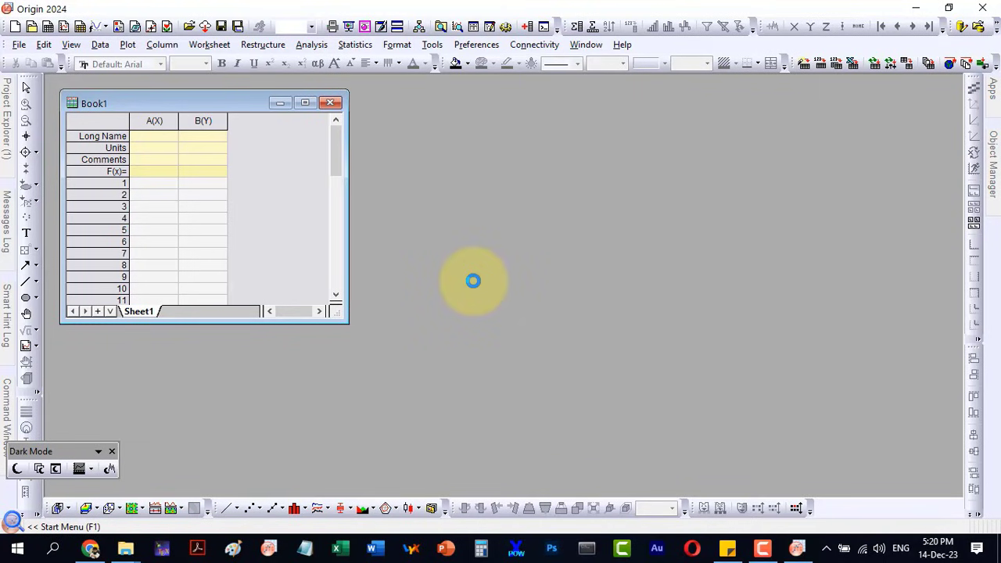
pyautogui.click(90, 548)
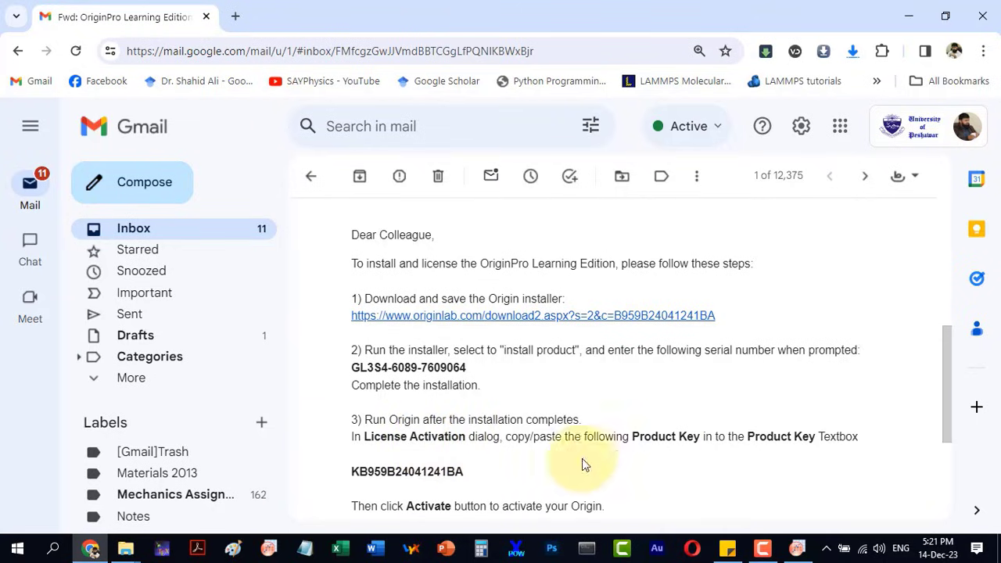
# - Copy the product key from the OriginLab email and switch back to OriginPro 2024
pyautogui.moveTo(352, 471); pyautogui.dragTo(465, 472)
pyautogui.rightClick(441, 472)
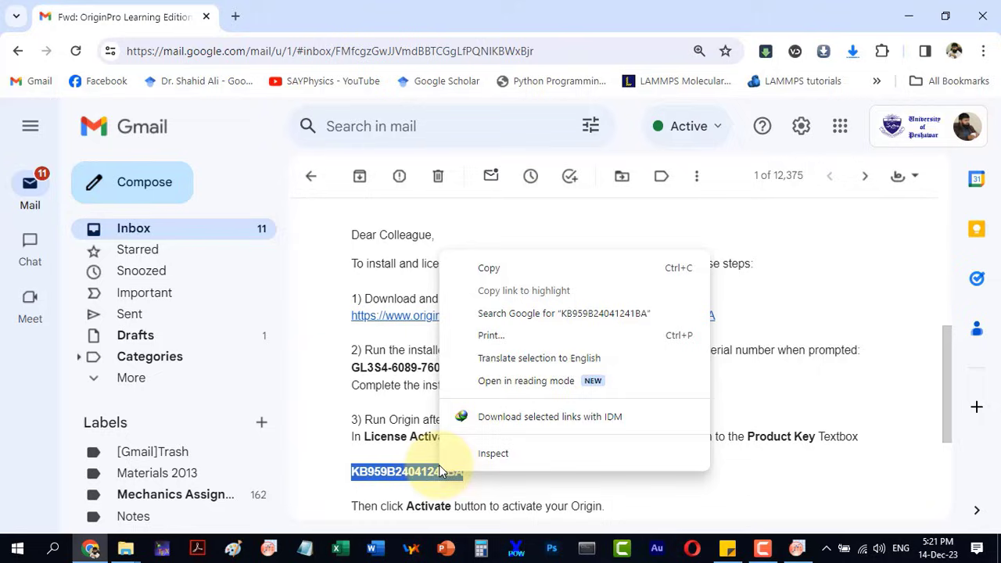
pyautogui.click(487, 270)
pyautogui.scroll(-2, 523, 438)
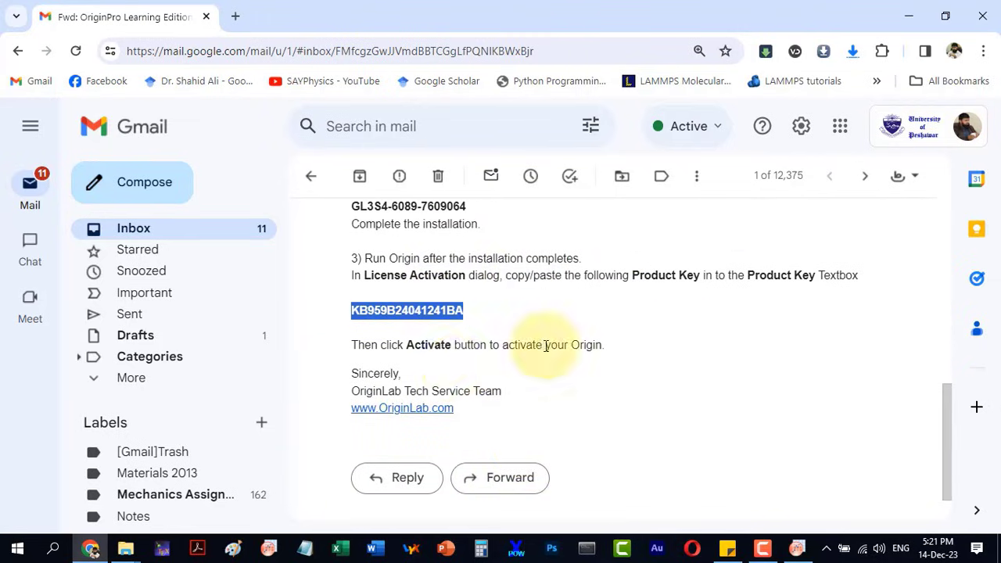
pyautogui.click(798, 548)
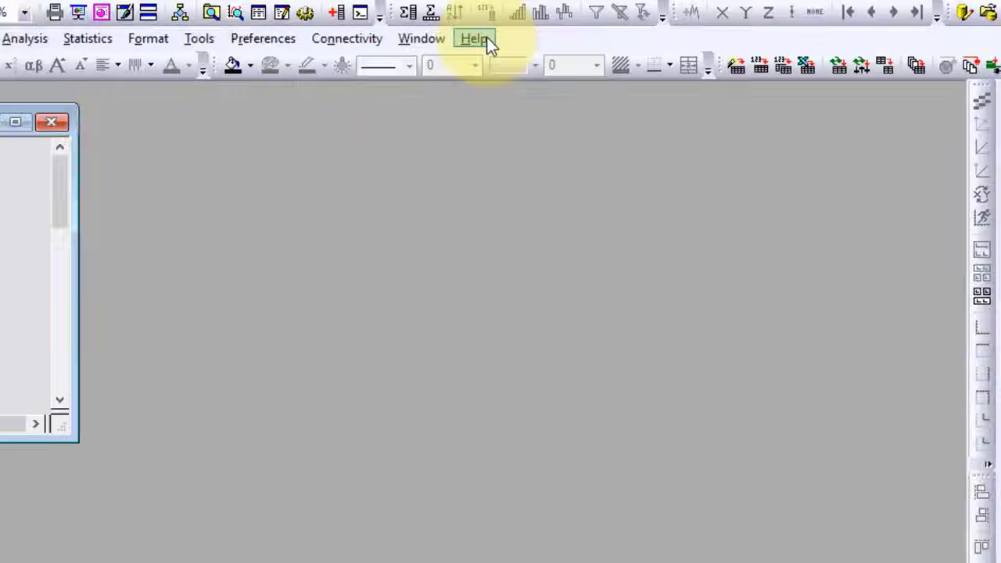
# - Paste the product key into Help > Activate License, activate it, and dismiss the success message
pyautogui.click(622, 44)
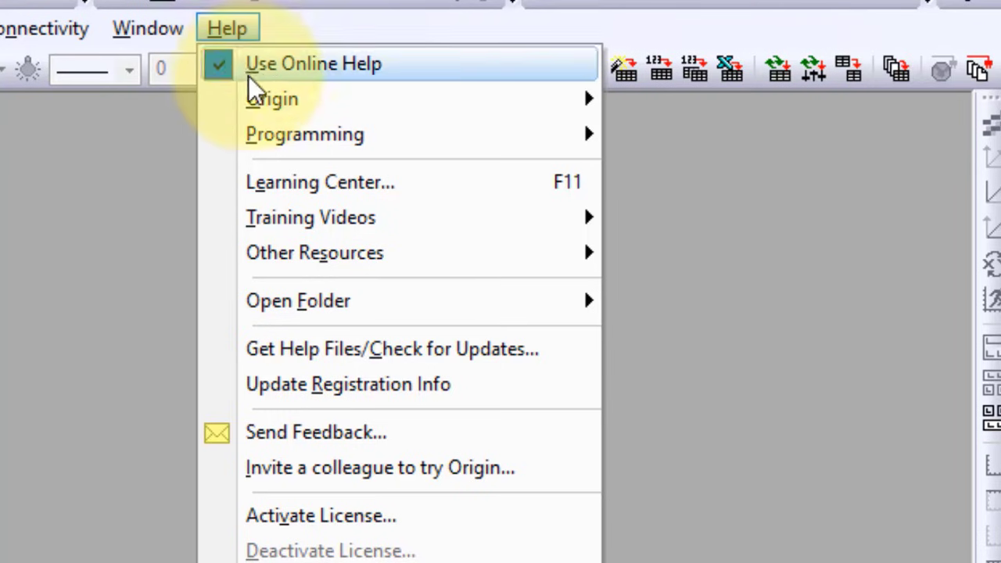
pyautogui.moveTo(298, 301)
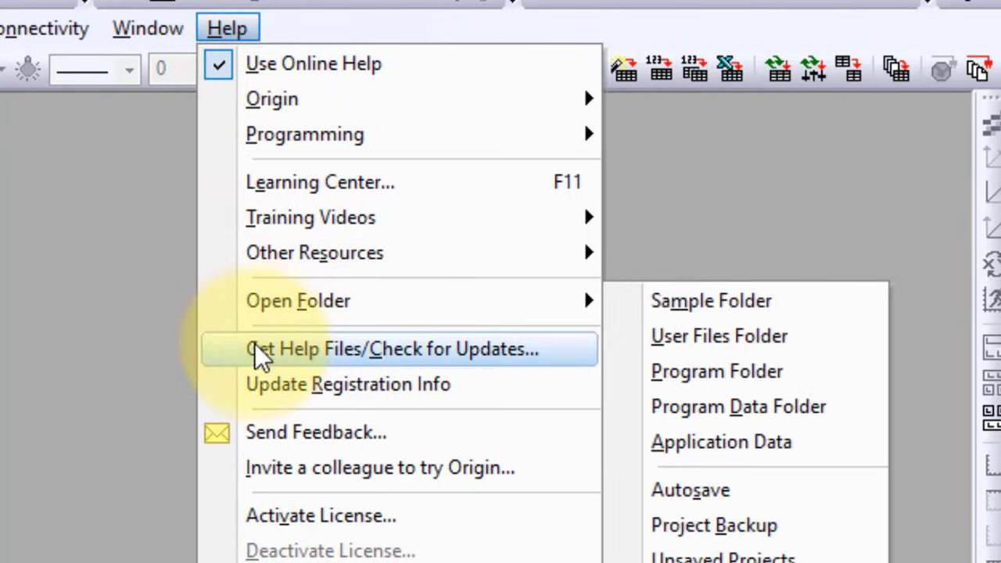
pyautogui.click(344, 534)
pyautogui.rightClick(391, 255)
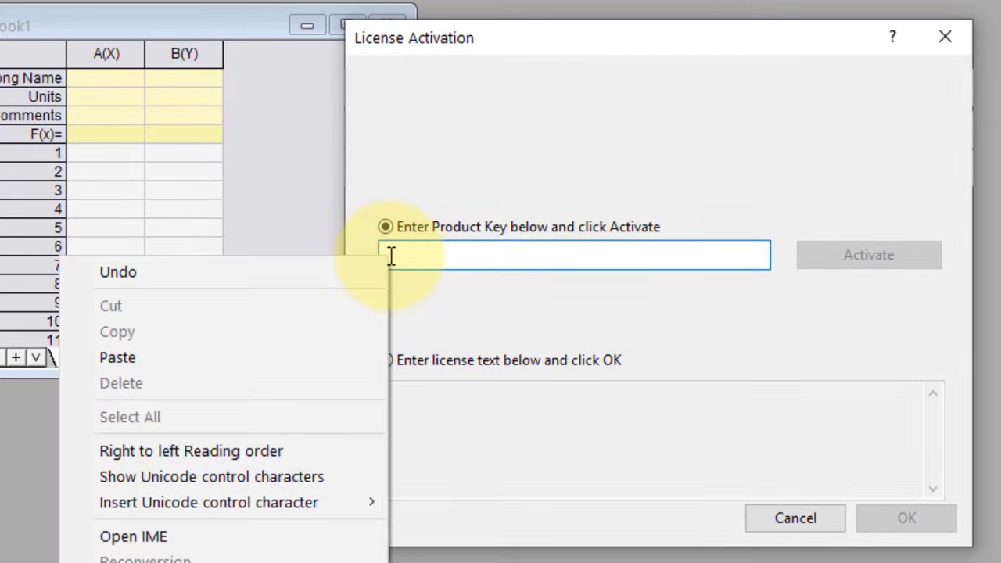
pyautogui.click(200, 357)
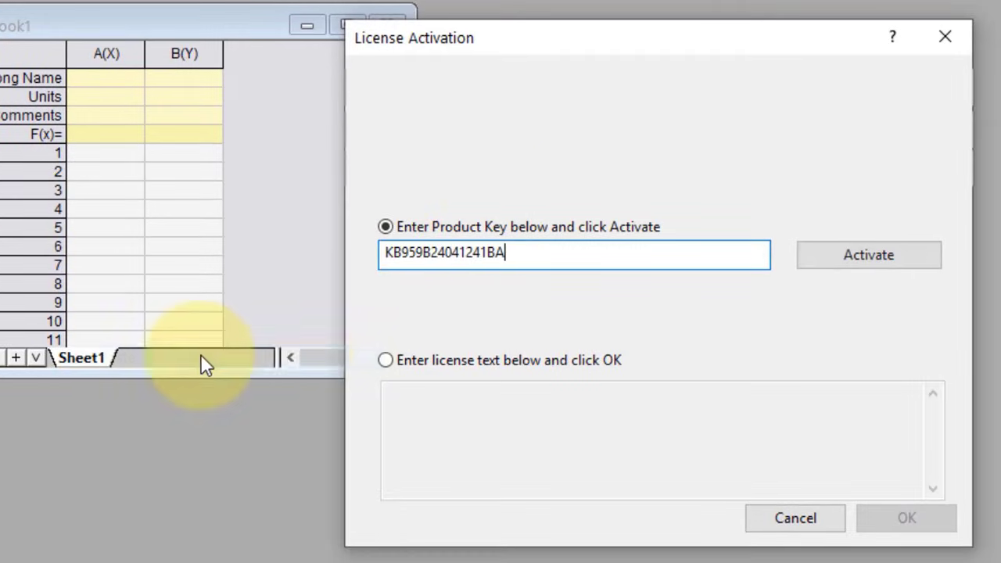
pyautogui.click(853, 262)
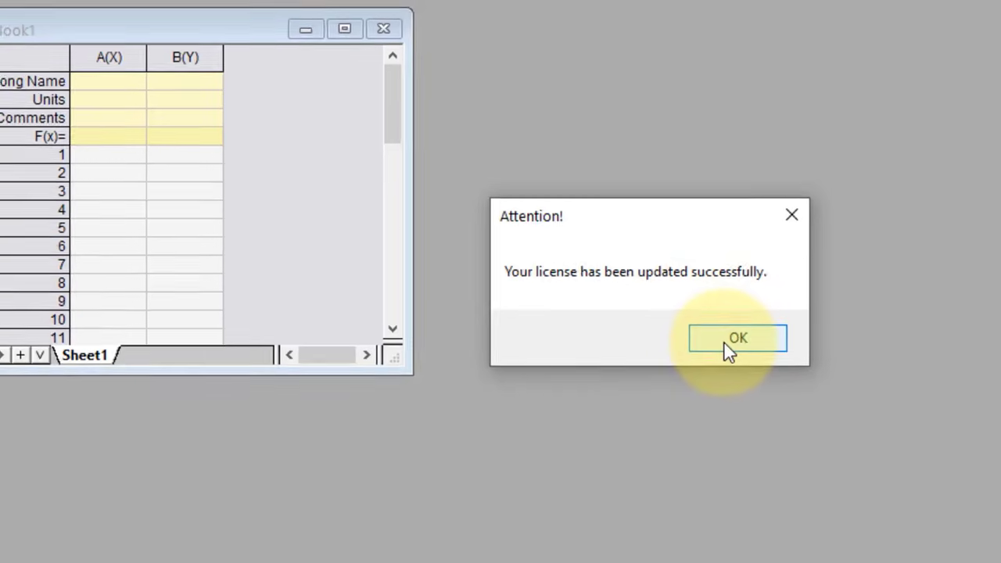
pyautogui.click(718, 440)
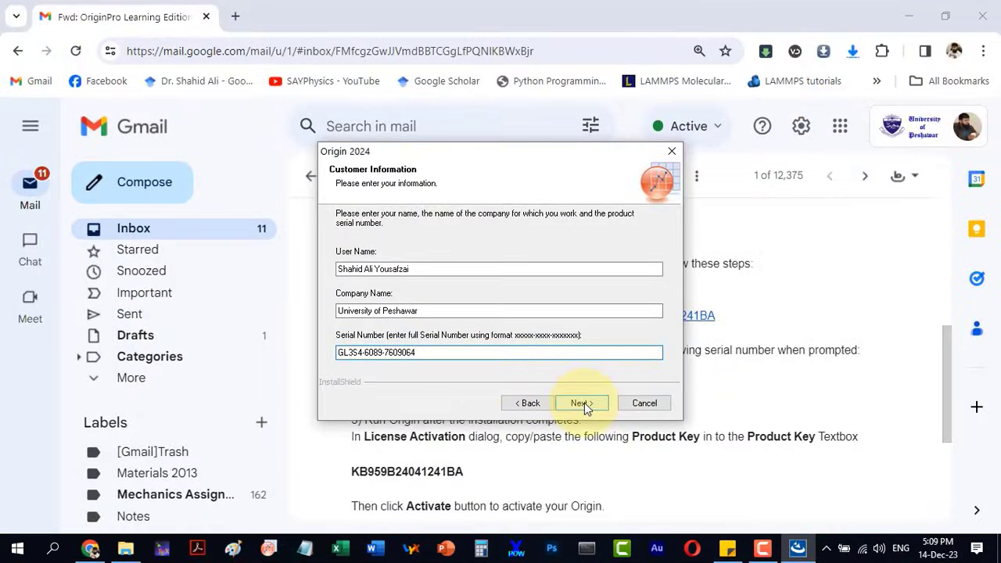
# - Submit customer details, confirm registration, accept Learning Edition terms, and open the maintenance-renewal page
pyautogui.click(583, 404)
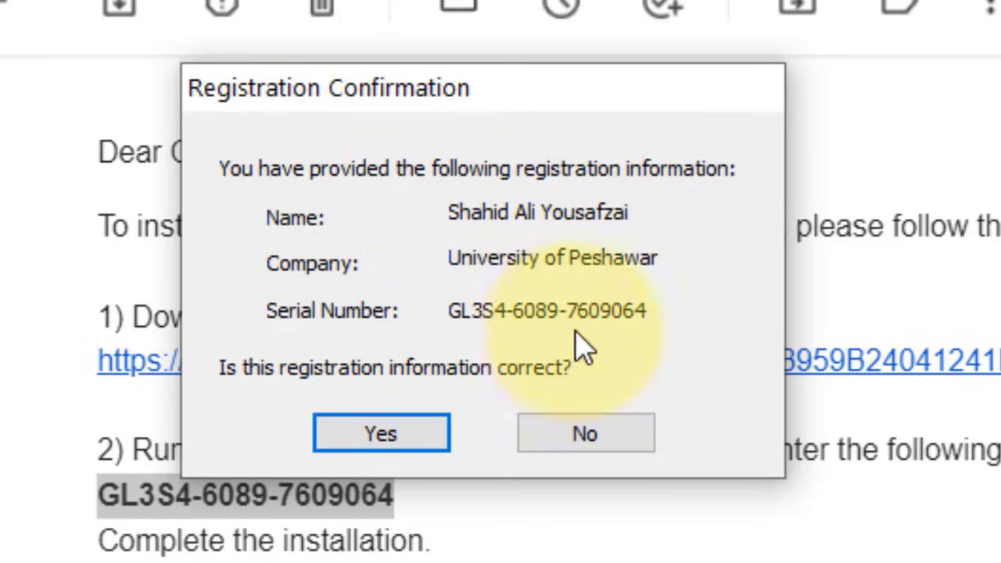
pyautogui.click(372, 434)
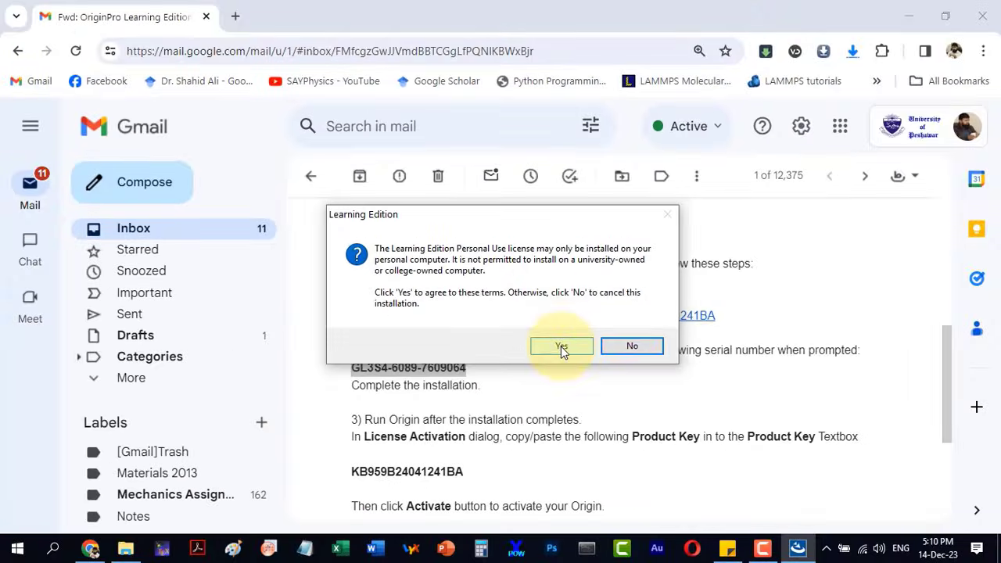
pyautogui.click(561, 348)
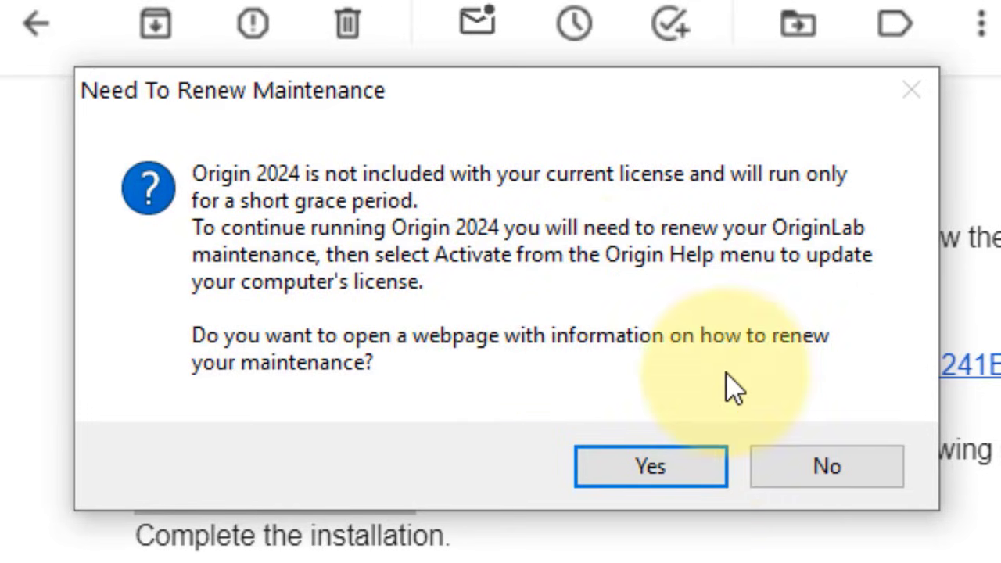
pyautogui.click(653, 473)
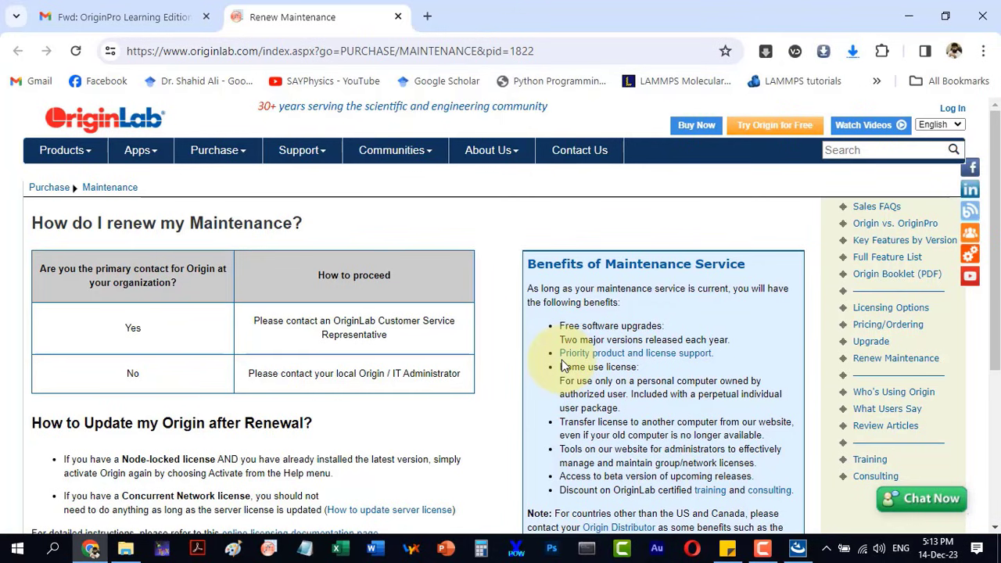
# - Scroll through the Renew Maintenance page, then close its tab with Ctrl+W
pyautogui.scroll(-2, 563, 366)
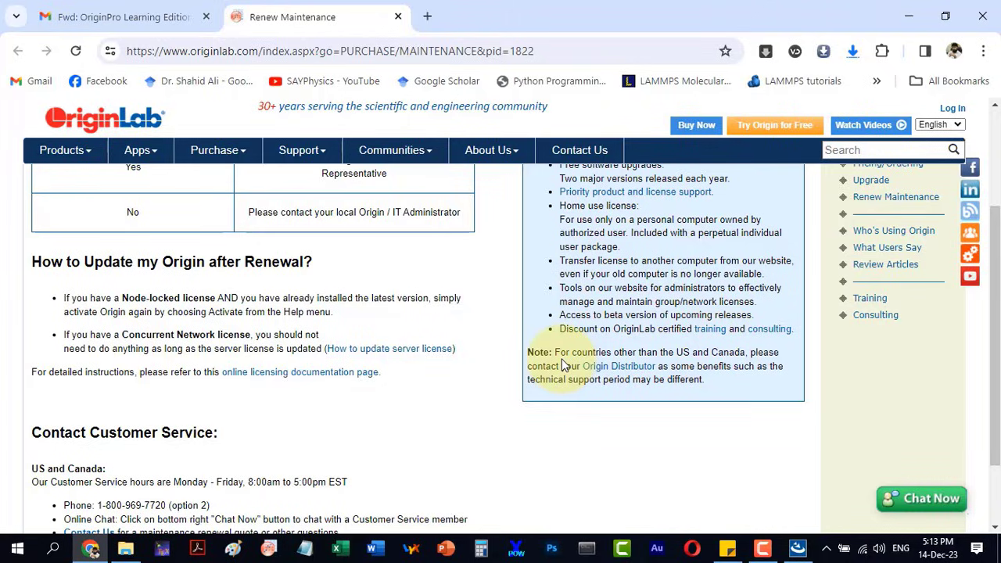
pyautogui.hotkey('ctrl', 'w')
# - Return to the installer, accept the default Origin2024 destination, and let setup create the folder
pyautogui.click(798, 548)
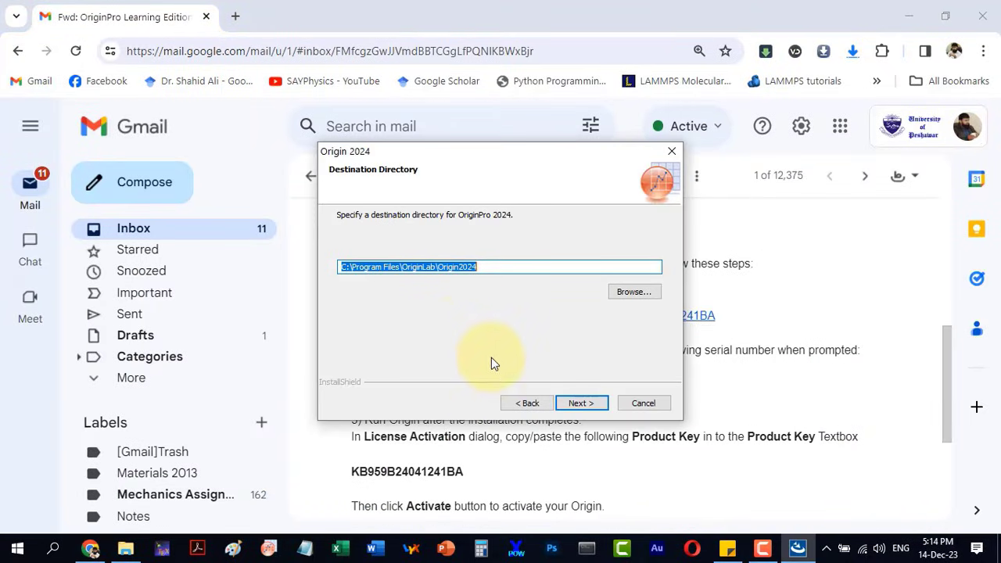
pyautogui.click(589, 407)
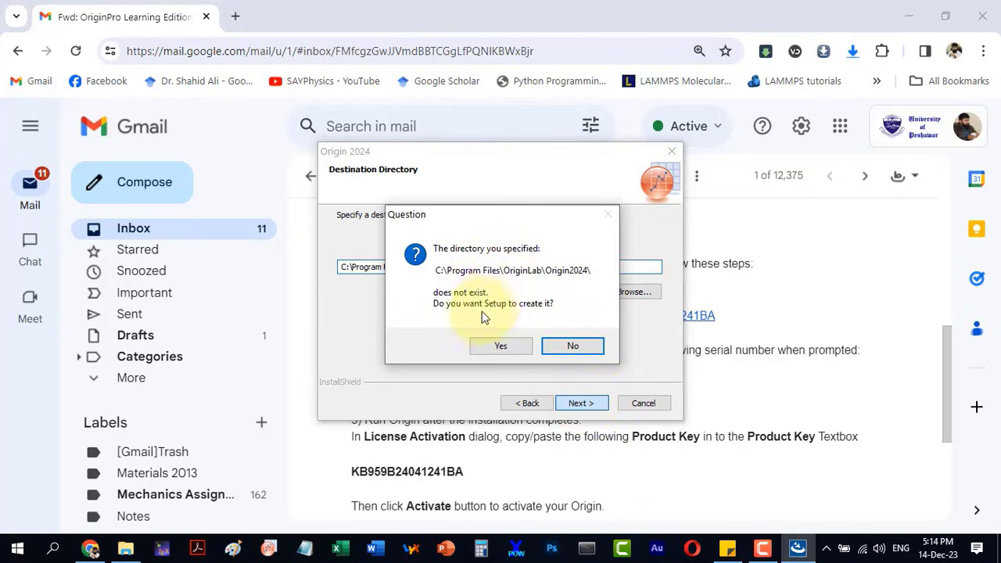
pyautogui.click(501, 345)
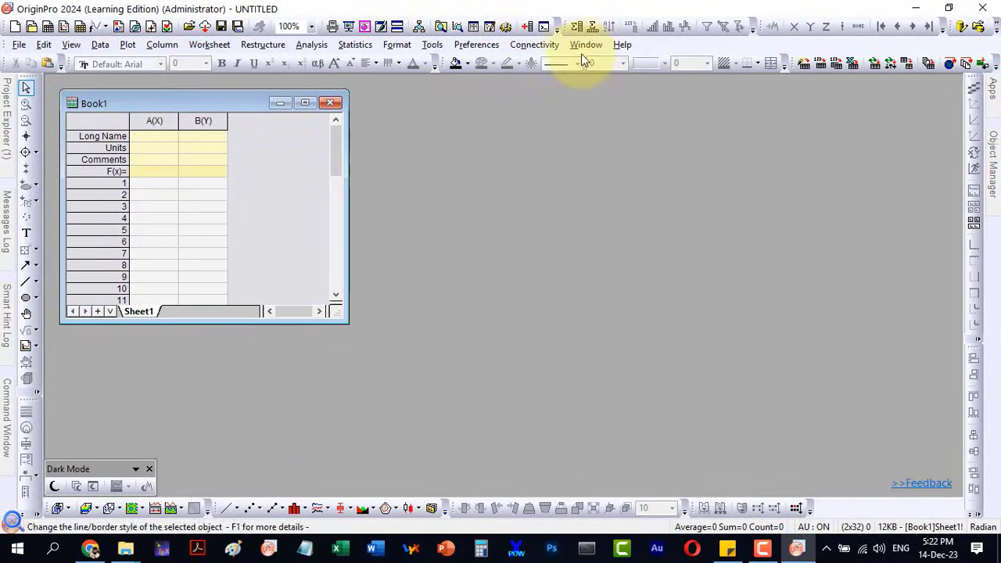
pyautogui.click(620, 46)
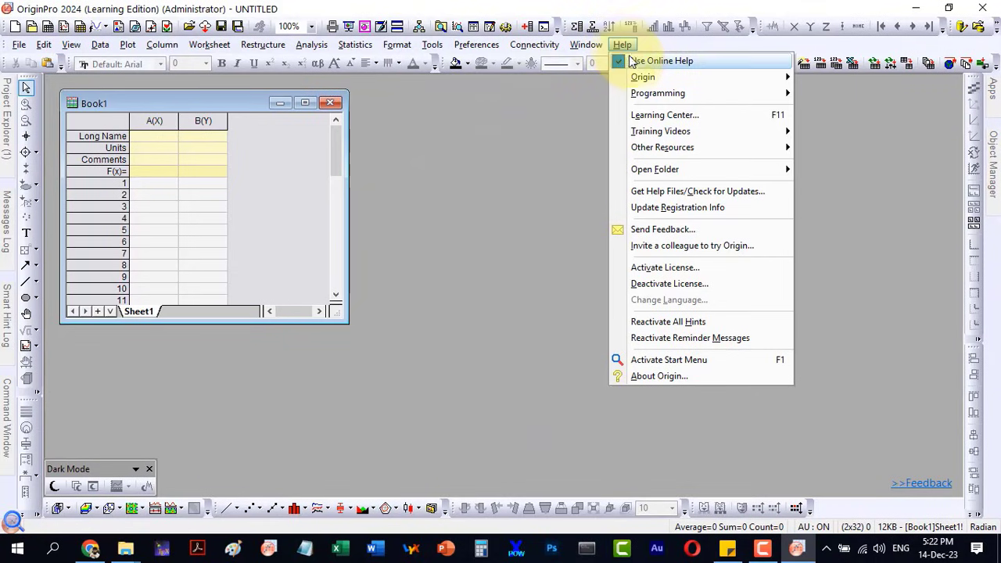
pyautogui.click(643, 377)
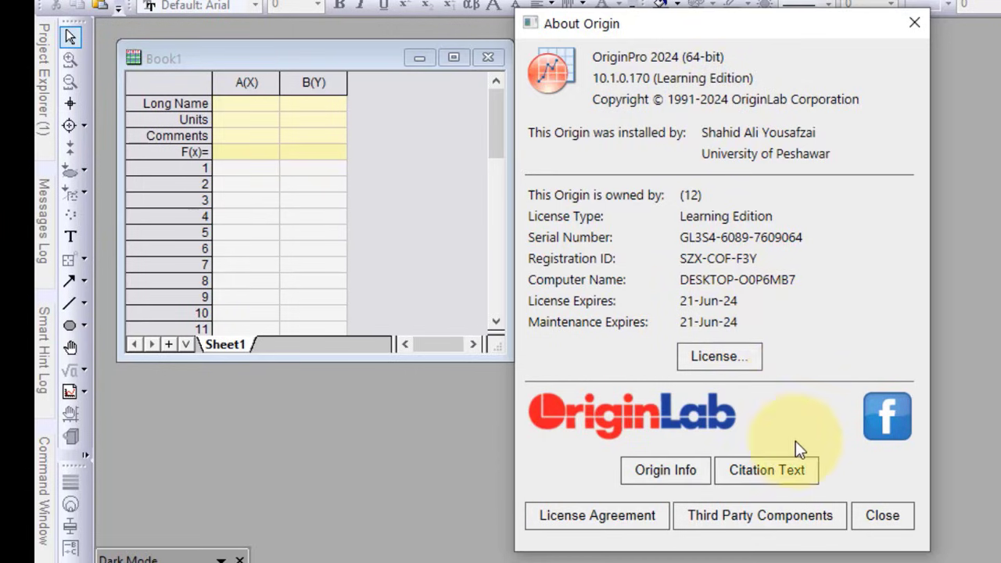
pyautogui.click(886, 517)
# - Select cell A1 and maximize the Book1 worksheet window
pyautogui.click(246, 168)
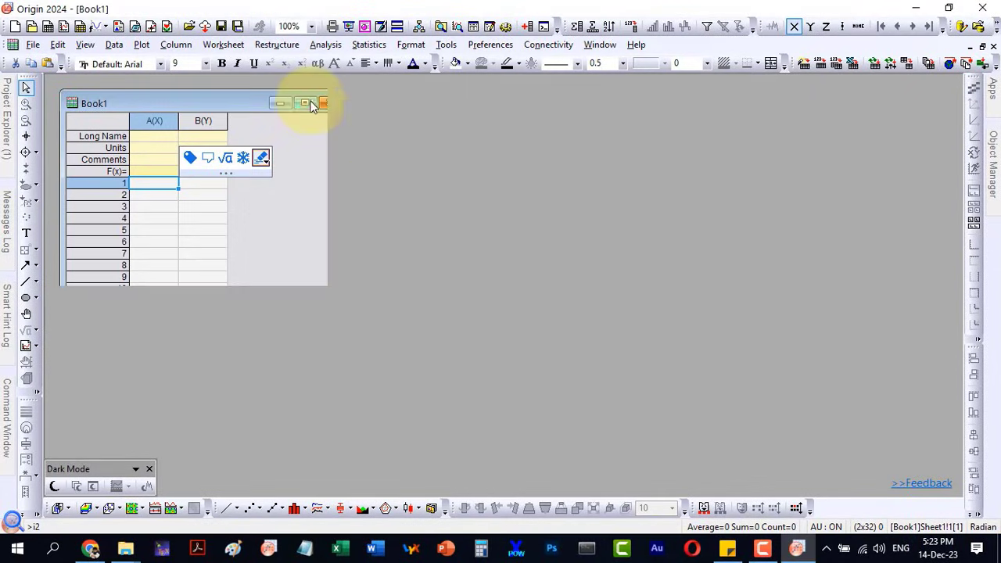
pyautogui.click(304, 105)
pyautogui.keyDown('ctrl'); pyautogui.scroll(2, 249, 254); pyautogui.keyUp('ctrl')
pyautogui.keyDown('ctrl'); pyautogui.scroll(2, 252, 261); pyautogui.keyUp('ctrl')
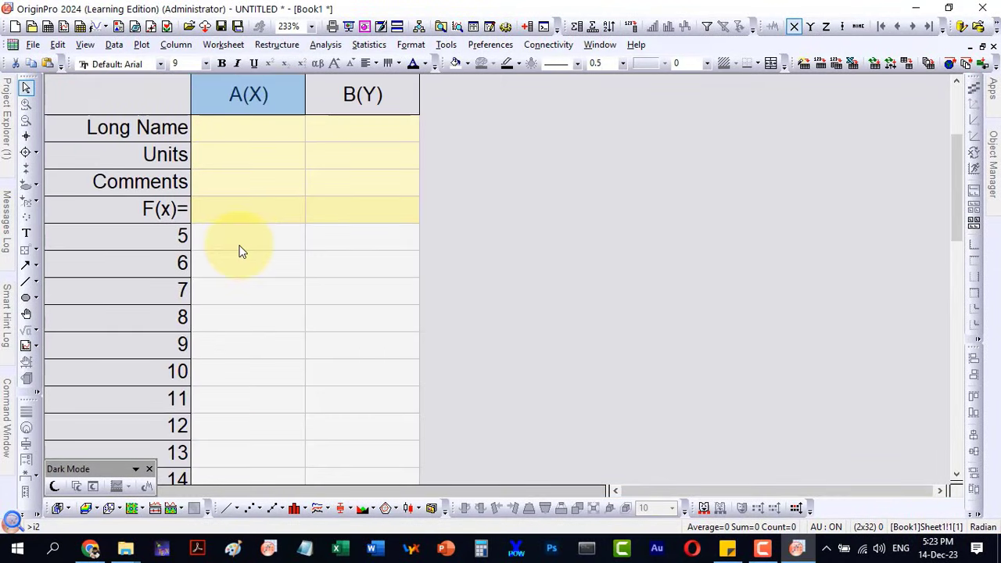
pyautogui.scroll(2, 241, 247)
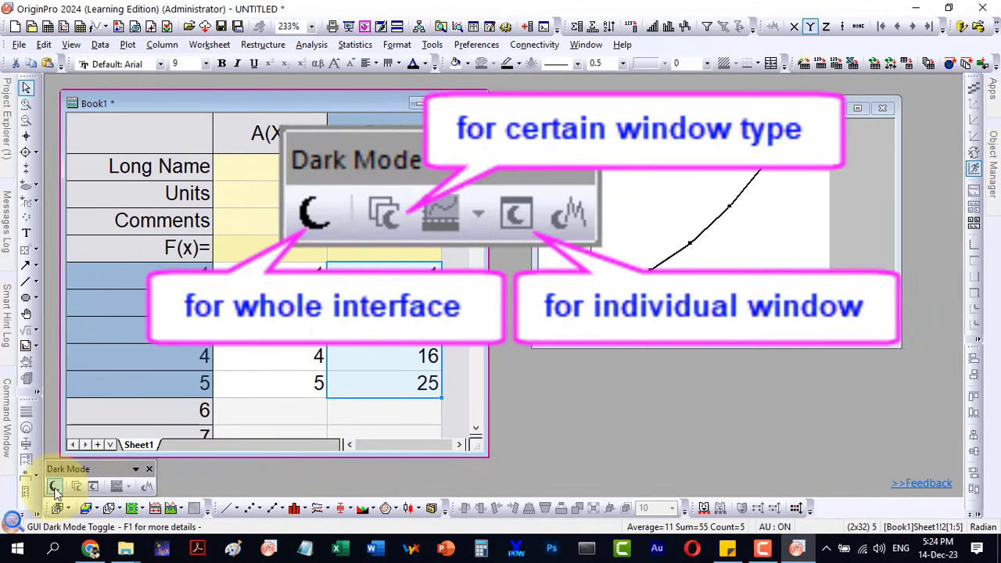
# - Toggle dark mode from the repositioned Dark Mode toolbar and show its Add or Remove Buttons options
pyautogui.moveTo(74, 471); pyautogui.dragTo(544, 379)
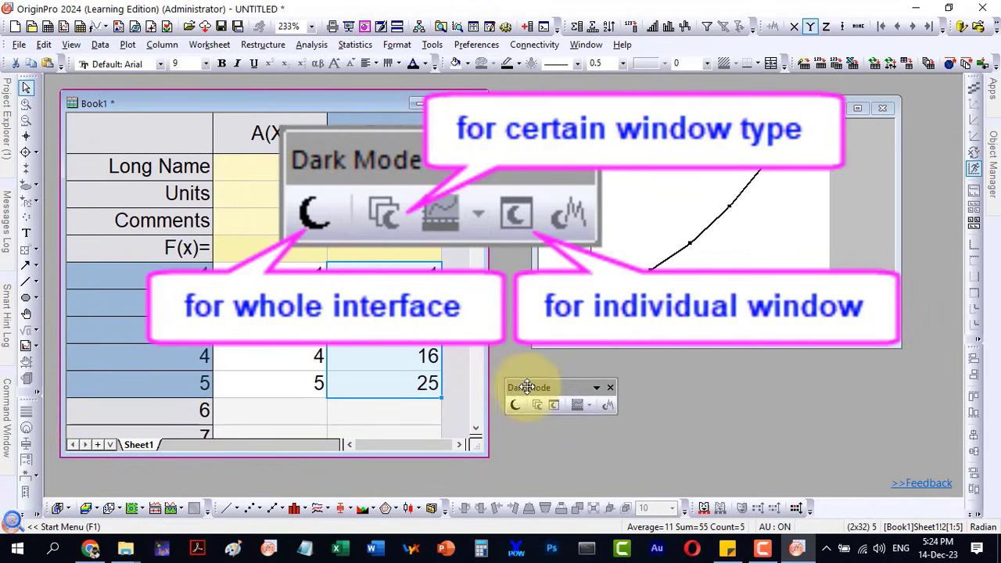
pyautogui.click(524, 395)
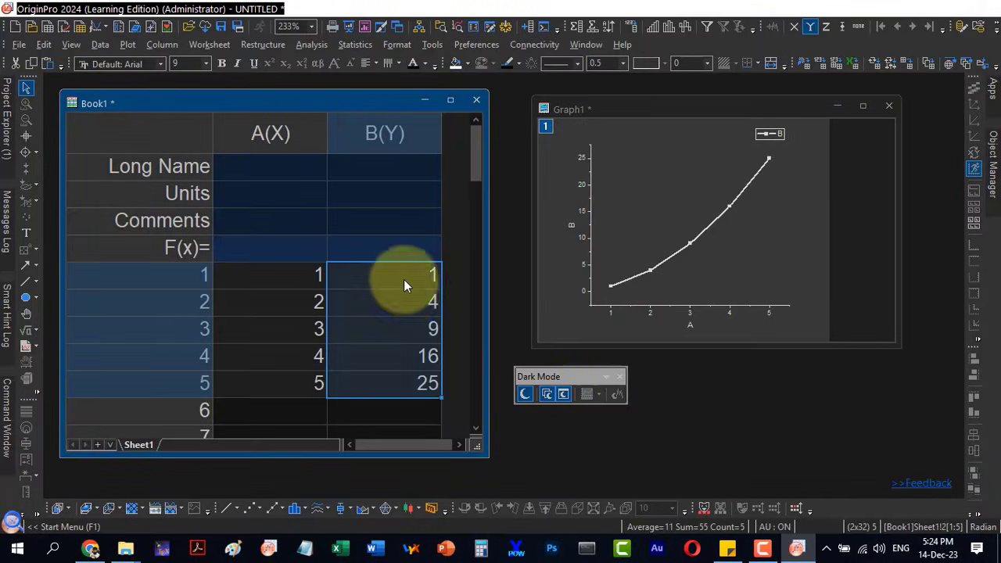
pyautogui.moveTo(557, 376); pyautogui.dragTo(91, 474)
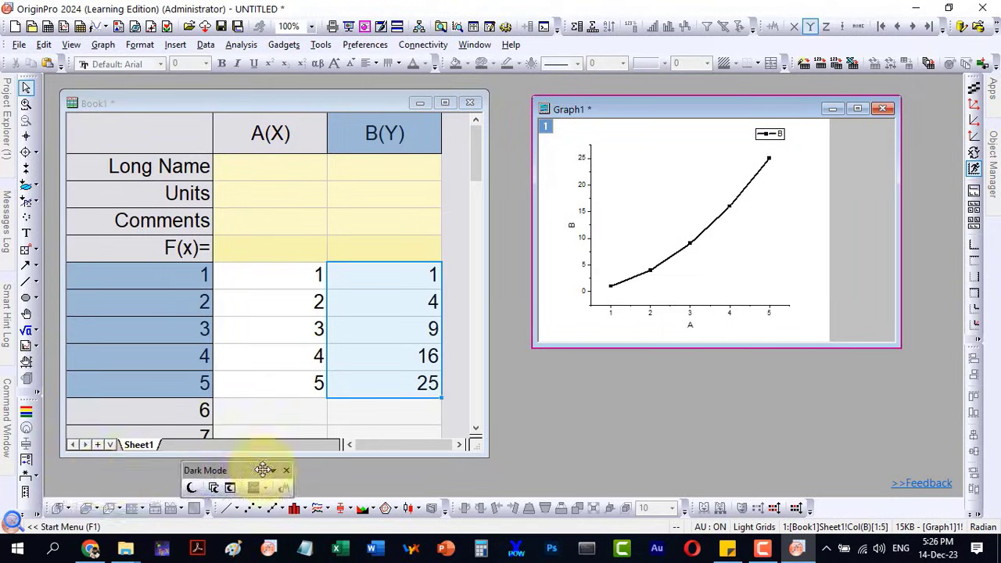
pyautogui.moveTo(105, 474); pyautogui.dragTo(548, 390)
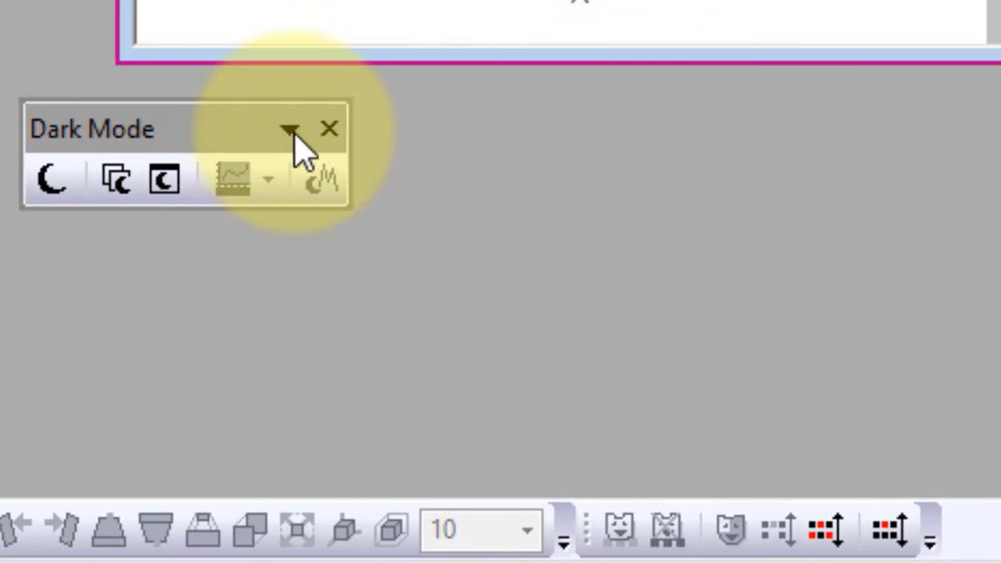
pyautogui.click(291, 130)
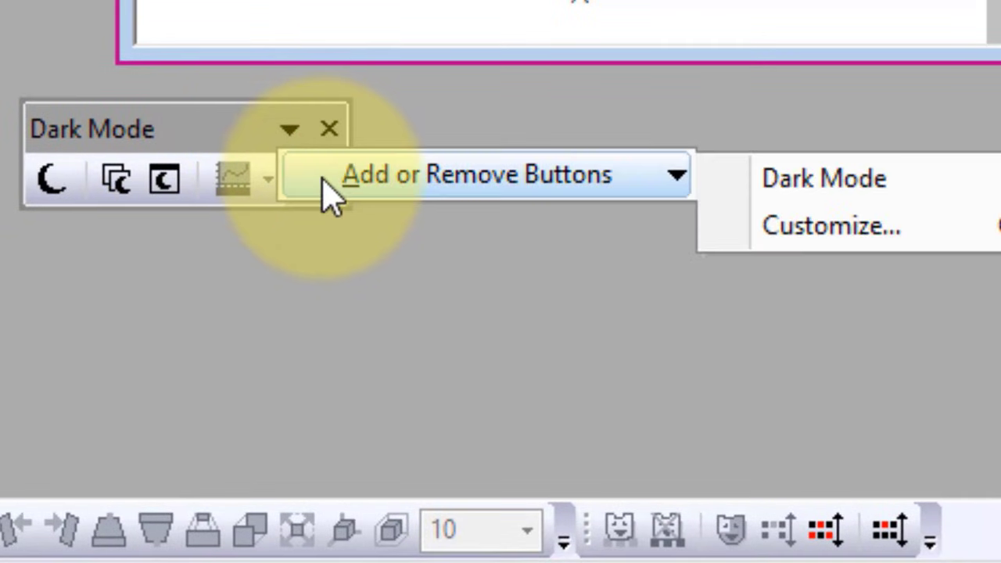